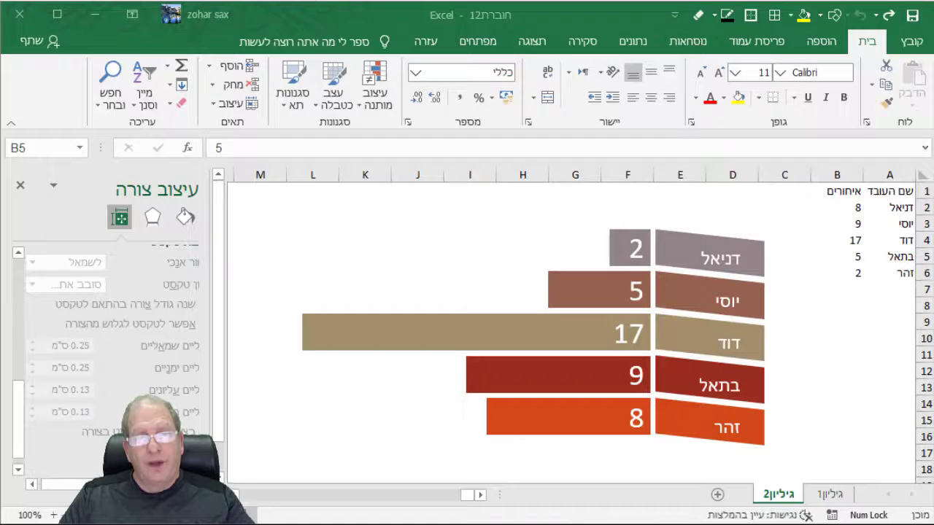
Step: Set the lateness counts of the second and third employees to 6 in cell B3 and 3 in cell B4
{"action": "left_click", "coordinate": [858, 224]}
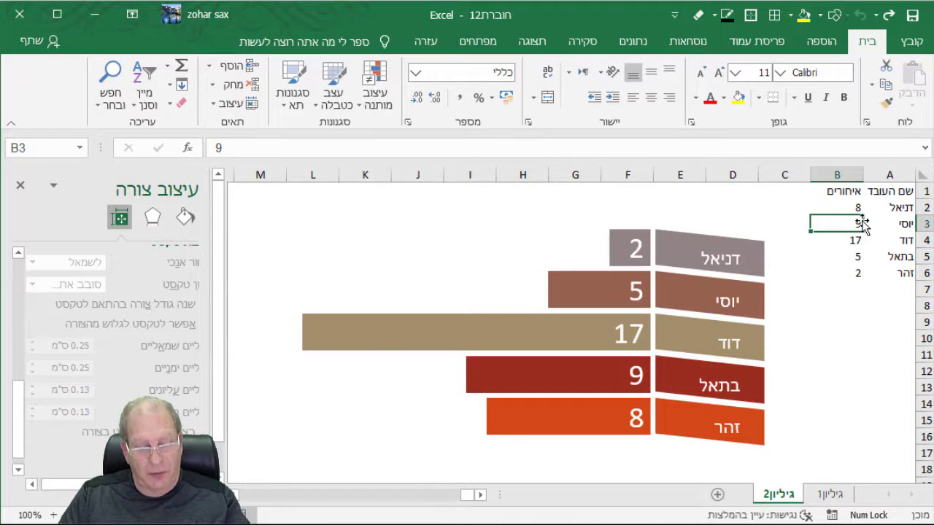
{"action": "type", "text": "6"}
{"action": "key", "text": "Return"}
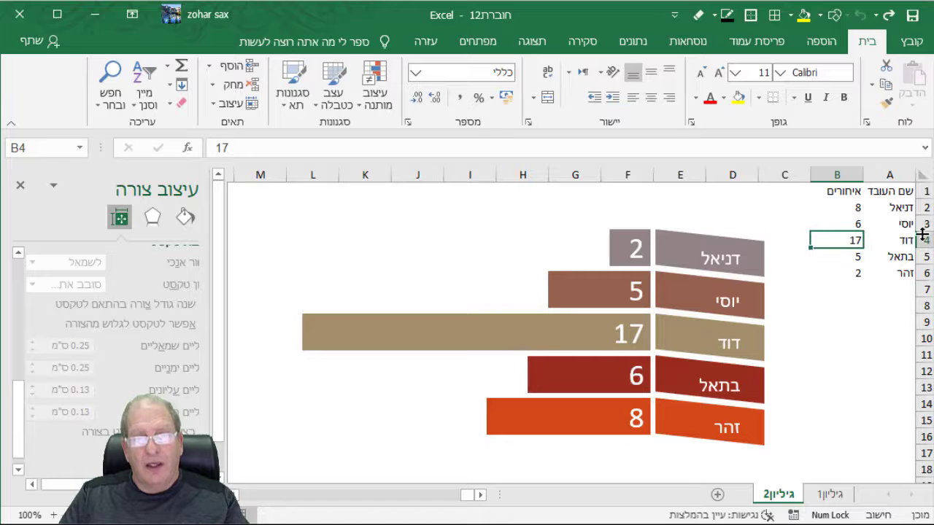
{"action": "type", "text": "3"}
{"action": "key", "text": "Return"}
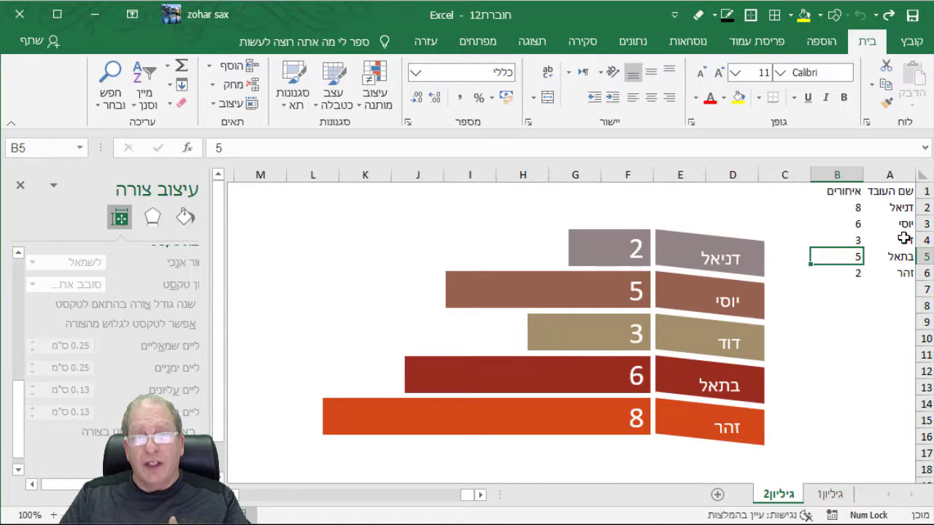
Step: Replace the employee name in cell A5 with a different first name
{"action": "left_click", "coordinate": [897, 259]}
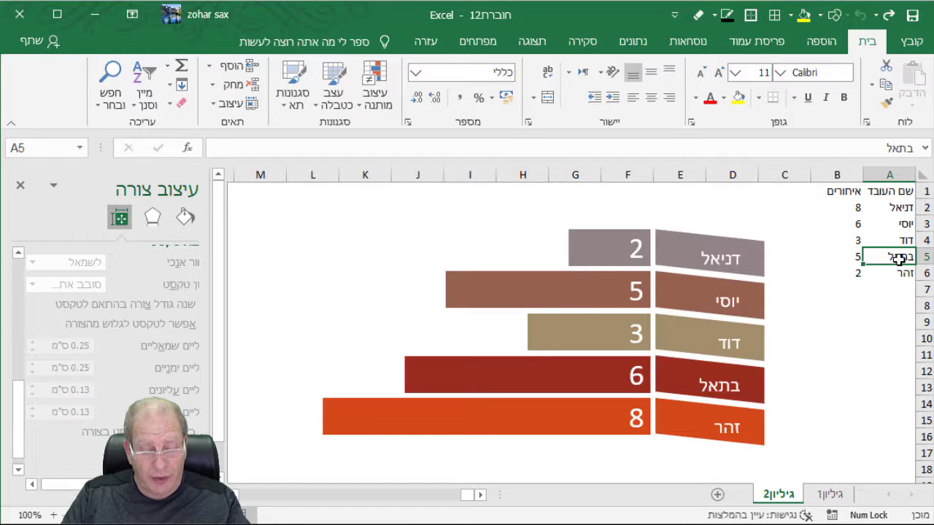
{"action": "type", "text": "לא"}
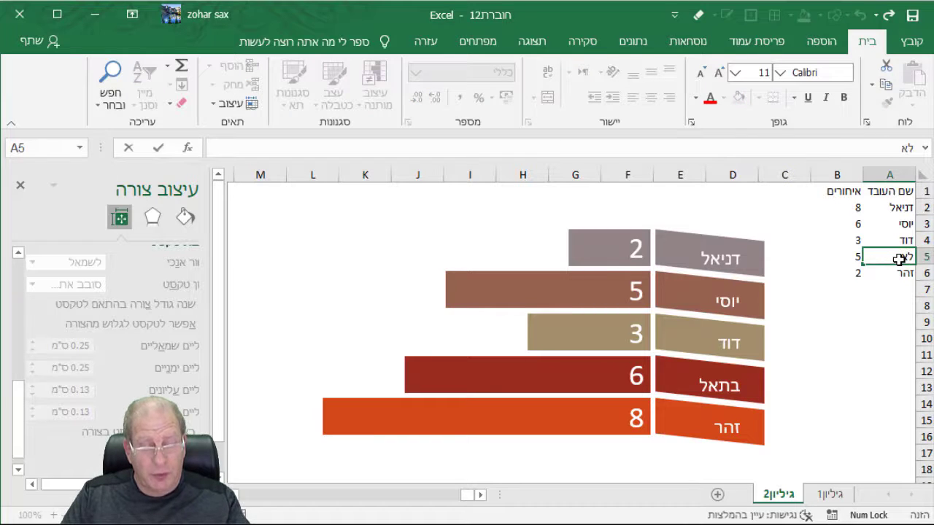
{"action": "type", "text": "ה"}
{"action": "key", "text": "Return"}
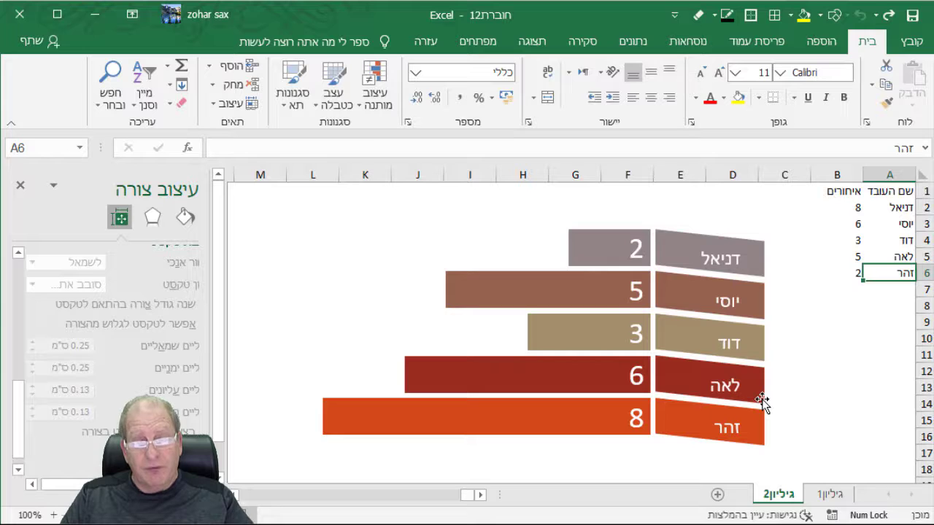
Step: Copy the employee lateness table A1:B6 into a new worksheet, starting at cell A1
{"action": "left_click_drag", "start_coordinate": [906, 188], "coordinate": [839, 273]}
{"action": "key", "text": "ctrl+c"}
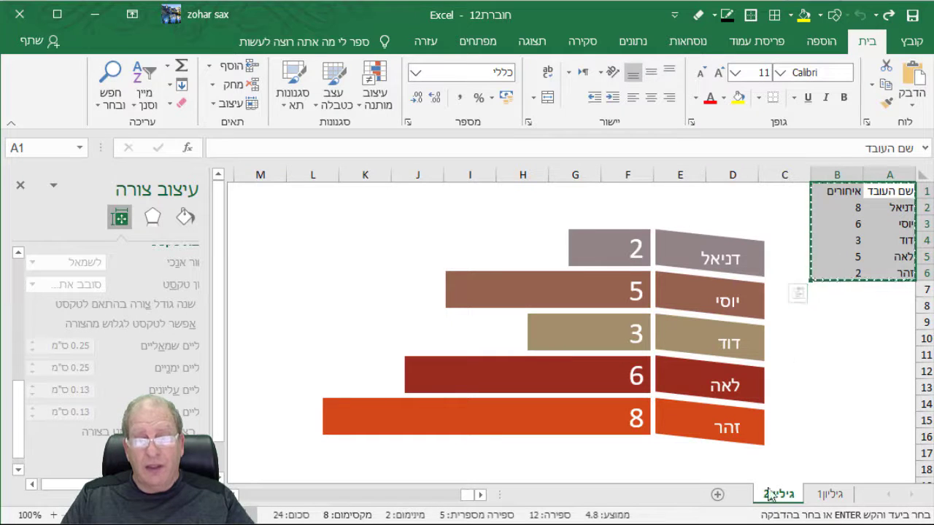
{"action": "left_click", "coordinate": [715, 495]}
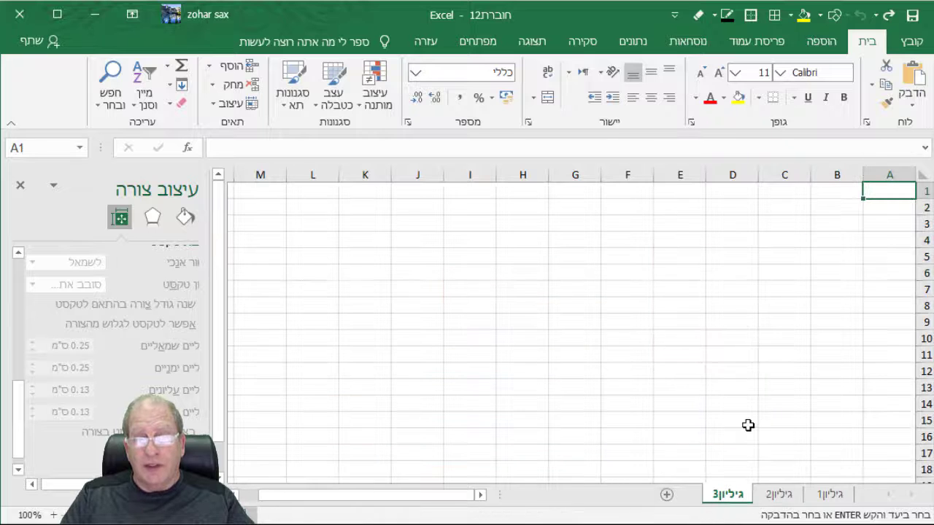
{"action": "key", "text": "Return"}
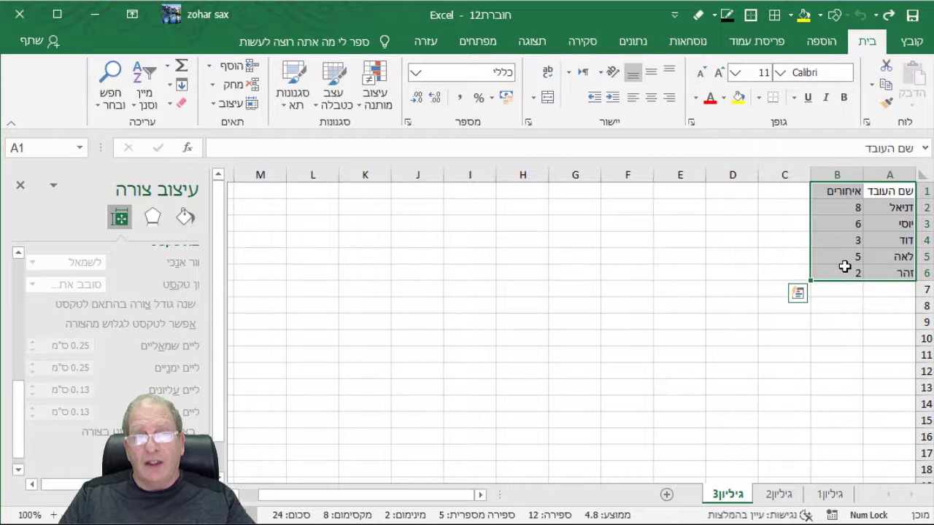
Step: Insert a 2-D clustered bar chart from the copied table
{"action": "left_click", "coordinate": [819, 41]}
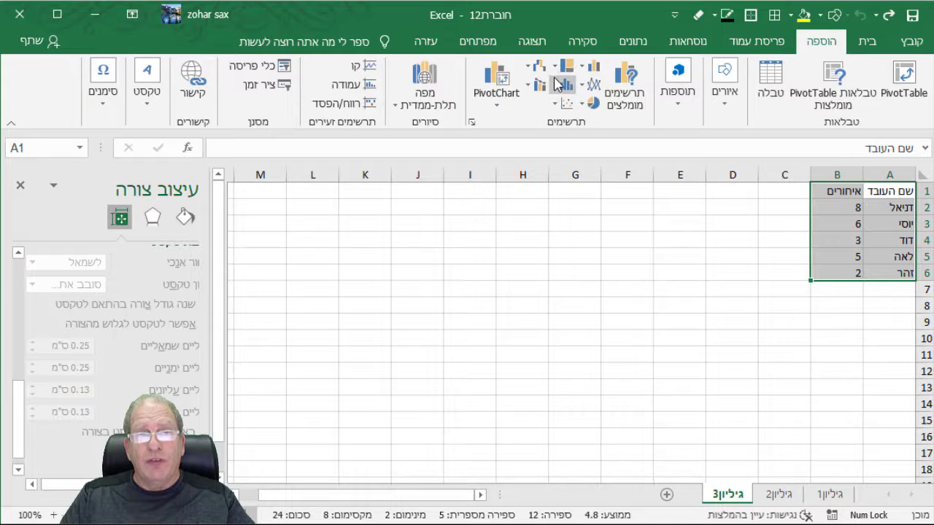
{"action": "left_click", "coordinate": [558, 86]}
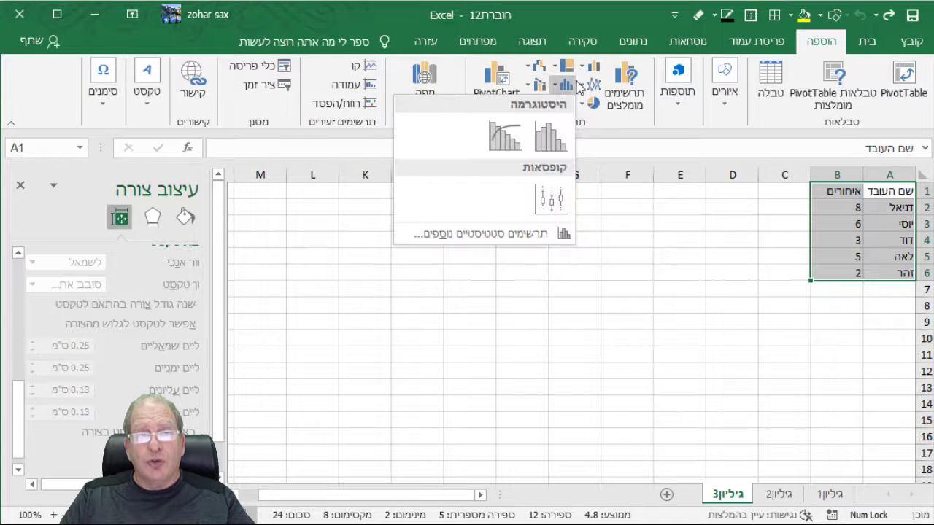
{"action": "left_click", "coordinate": [594, 66]}
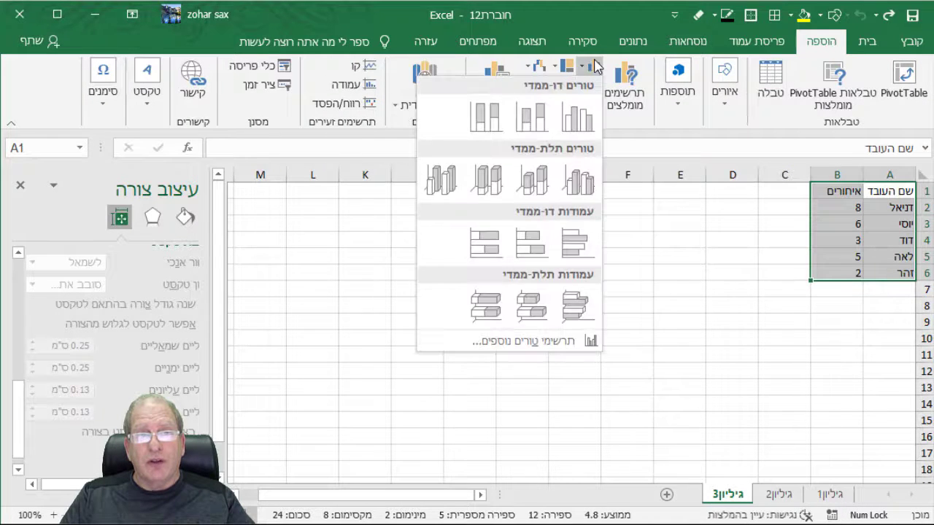
{"action": "left_click", "coordinate": [577, 244]}
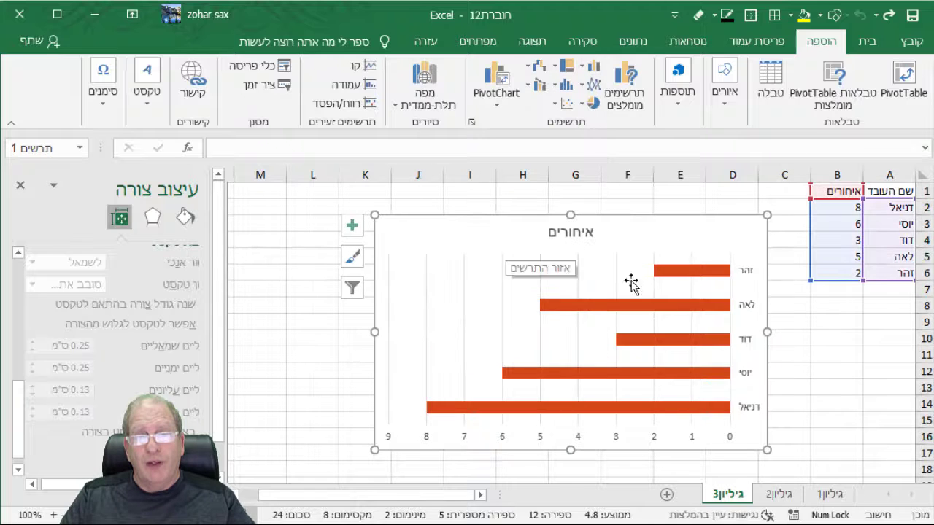
Step: Set the gap width of the chart's bar series to 30%
{"action": "left_click", "coordinate": [665, 277]}
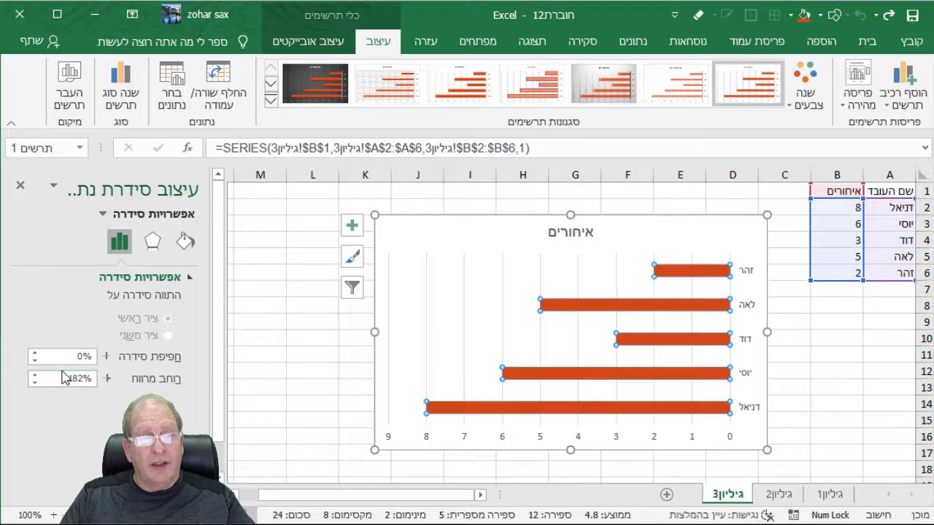
{"action": "left_click_drag", "start_coordinate": [62, 377], "coordinate": [114, 379]}
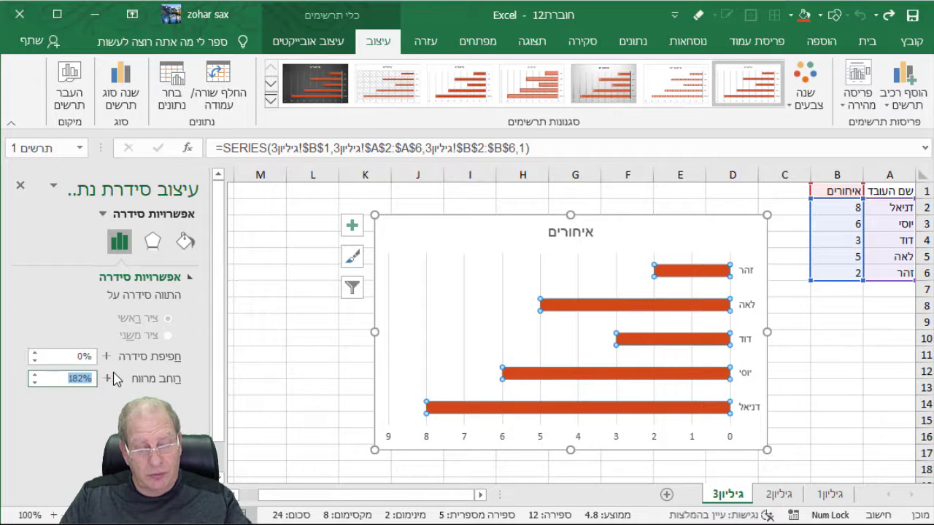
{"action": "type", "text": "30"}
{"action": "key", "text": "Return"}
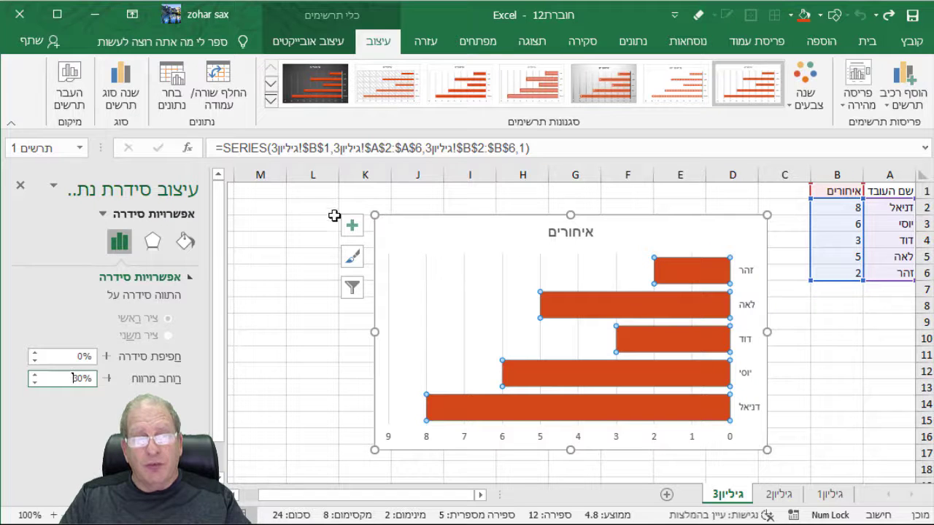
Step: Remove the chart title, the axes and the gridlines from the bar chart
{"action": "left_click", "coordinate": [355, 233]}
{"action": "left_click", "coordinate": [315, 276]}
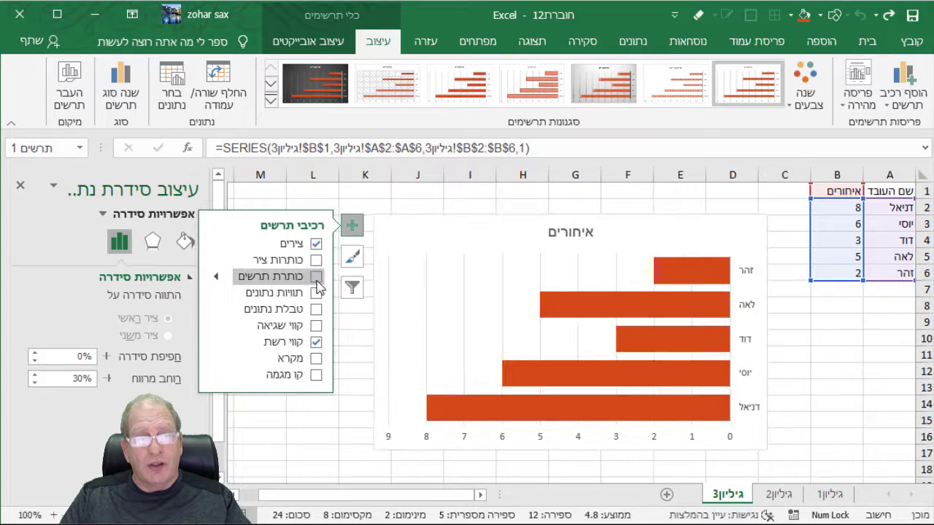
{"action": "left_click", "coordinate": [315, 245]}
{"action": "left_click", "coordinate": [316, 341]}
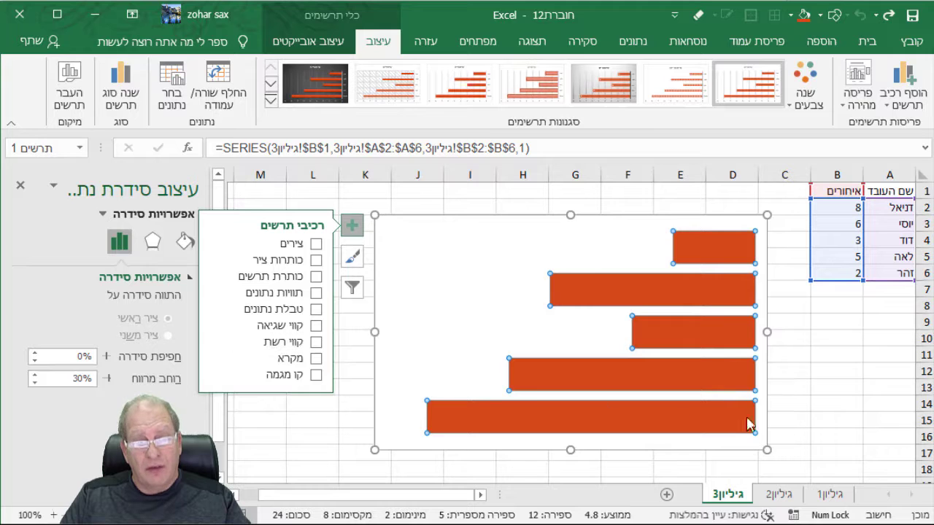
Step: Set the chart area's fill to No fill so the sheet shows behind the bars
{"action": "left_click", "coordinate": [770, 412]}
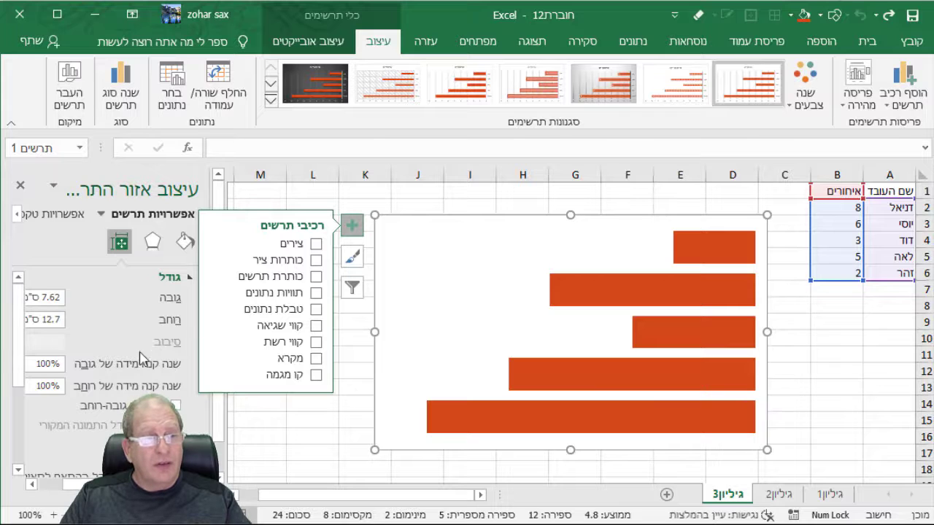
{"action": "left_click", "coordinate": [184, 242]}
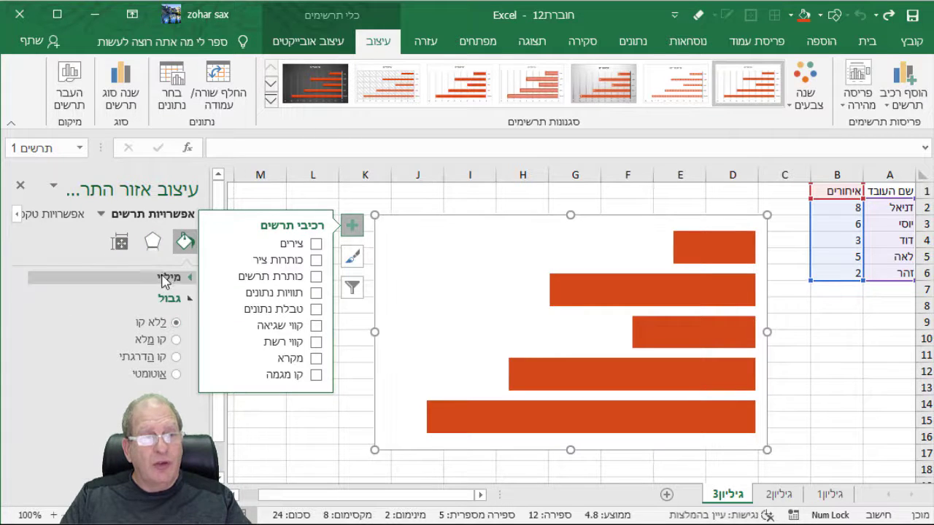
{"action": "left_click", "coordinate": [168, 277]}
{"action": "left_click", "coordinate": [176, 301]}
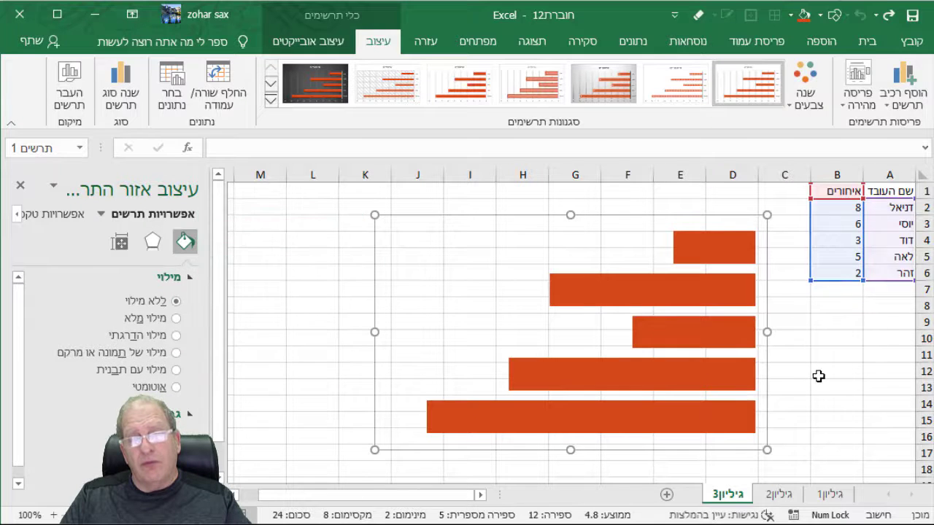
{"action": "left_click", "coordinate": [819, 375]}
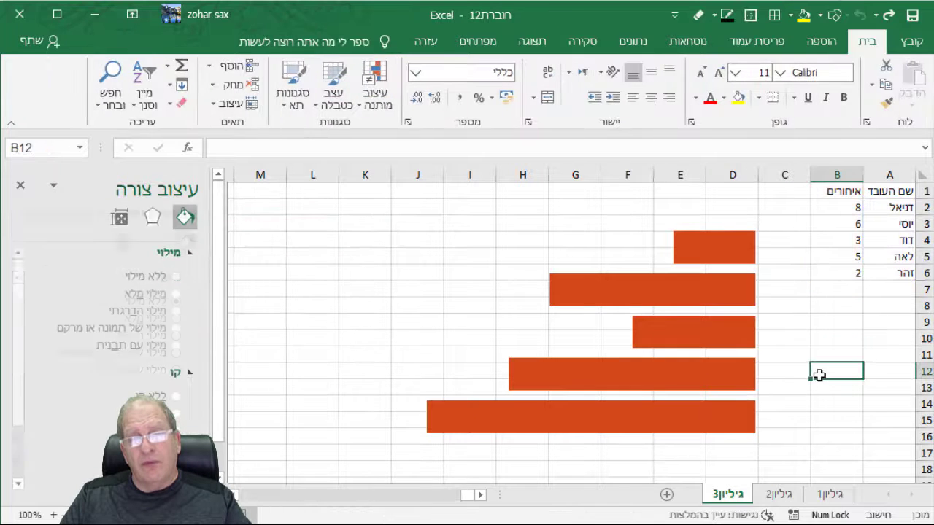
Step: Move the chart farther from the data table, to about columns F to L, and vary the bar colors by point
{"action": "left_click", "coordinate": [755, 315]}
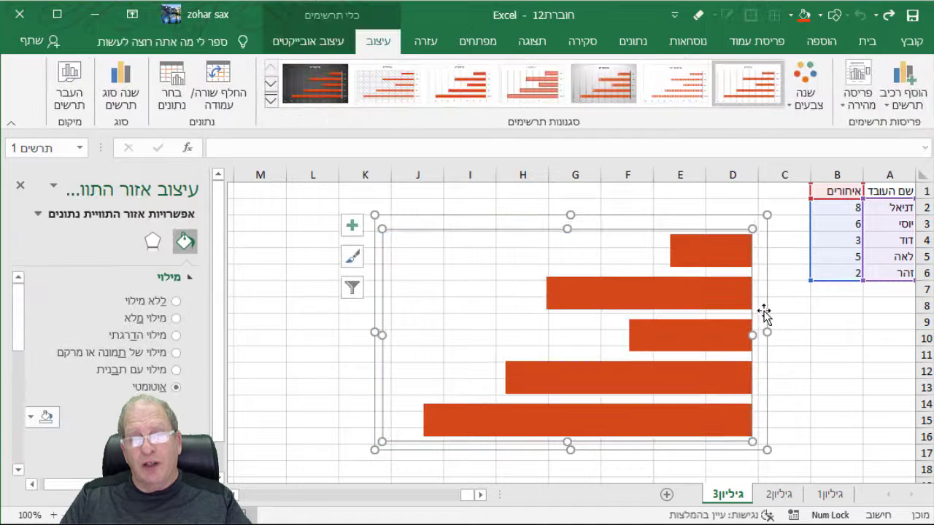
{"action": "left_click_drag", "start_coordinate": [763, 315], "coordinate": [654, 308]}
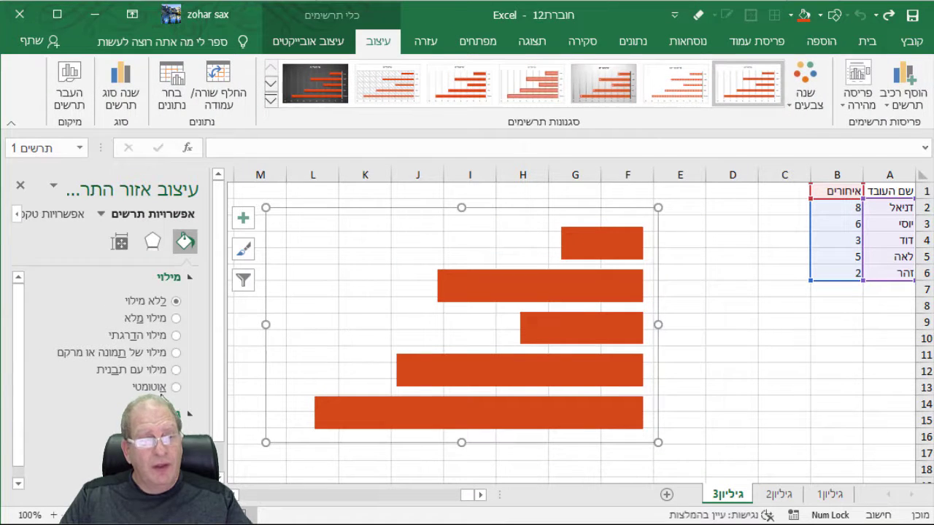
{"action": "left_click", "coordinate": [598, 243]}
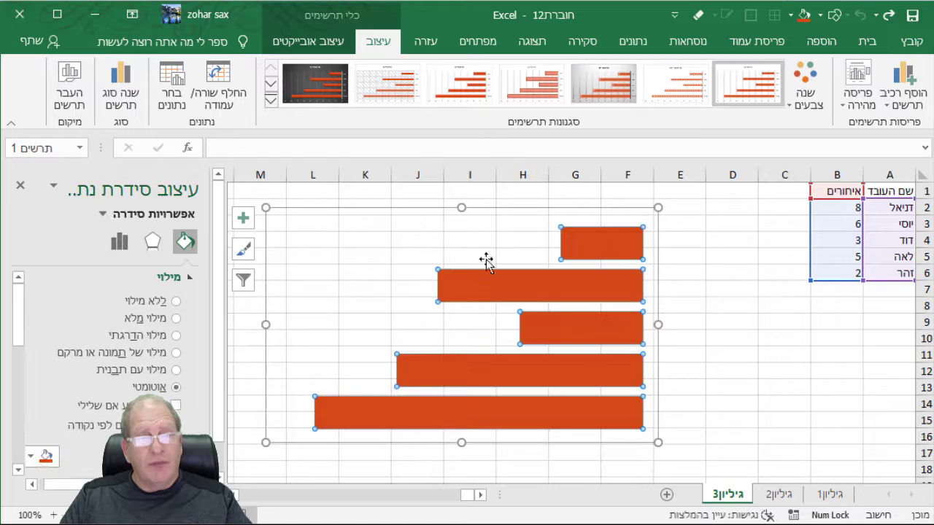
{"action": "left_click", "coordinate": [176, 424]}
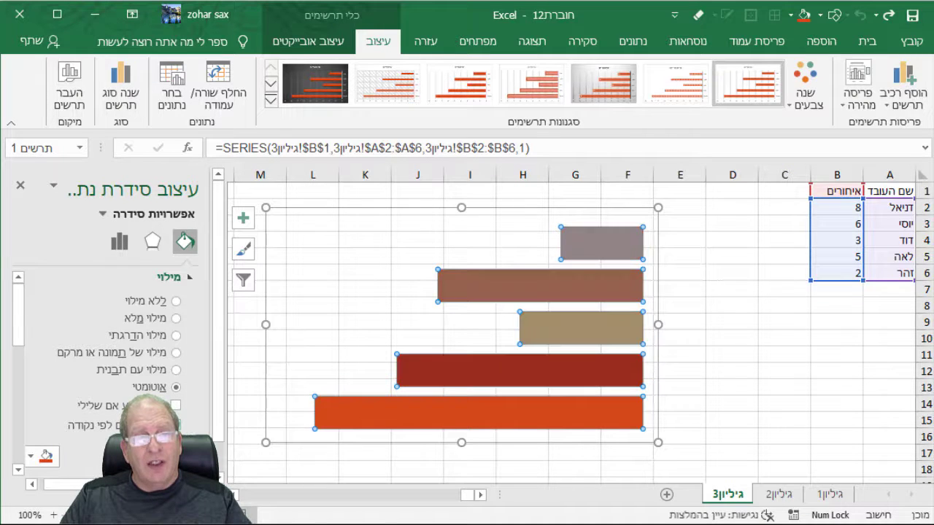
{"action": "left_click", "coordinate": [732, 321]}
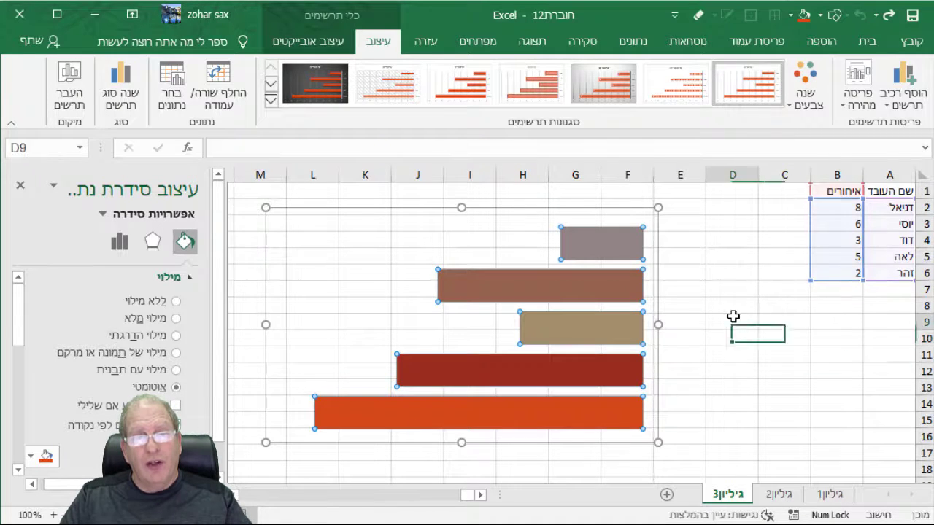
Step: Change the workbook's theme colors to the Green Yellow palette (צהוב ירוק)
{"action": "left_click", "coordinate": [820, 43]}
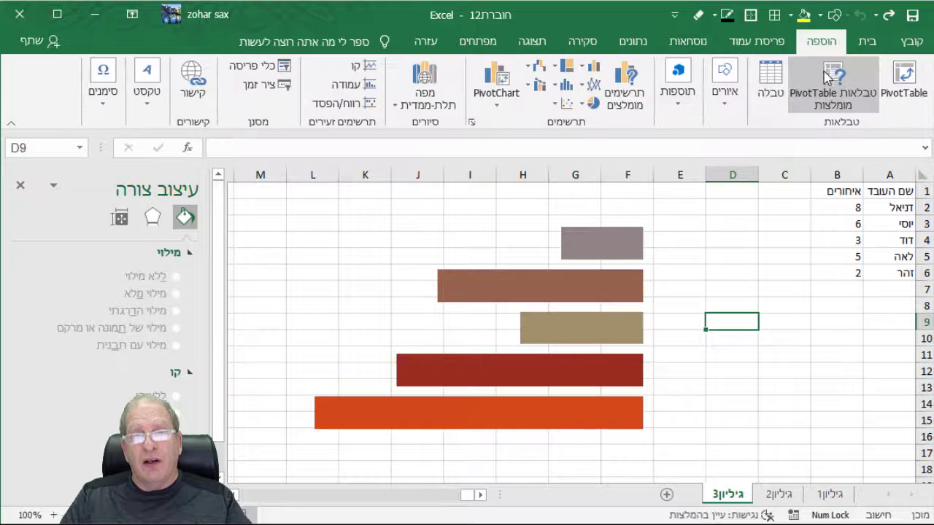
{"action": "left_click", "coordinate": [759, 42]}
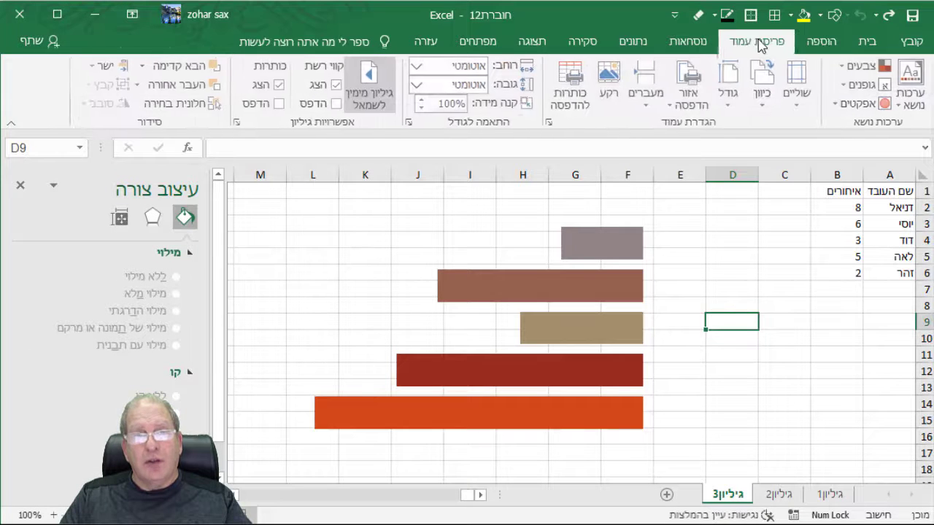
{"action": "left_click", "coordinate": [854, 68]}
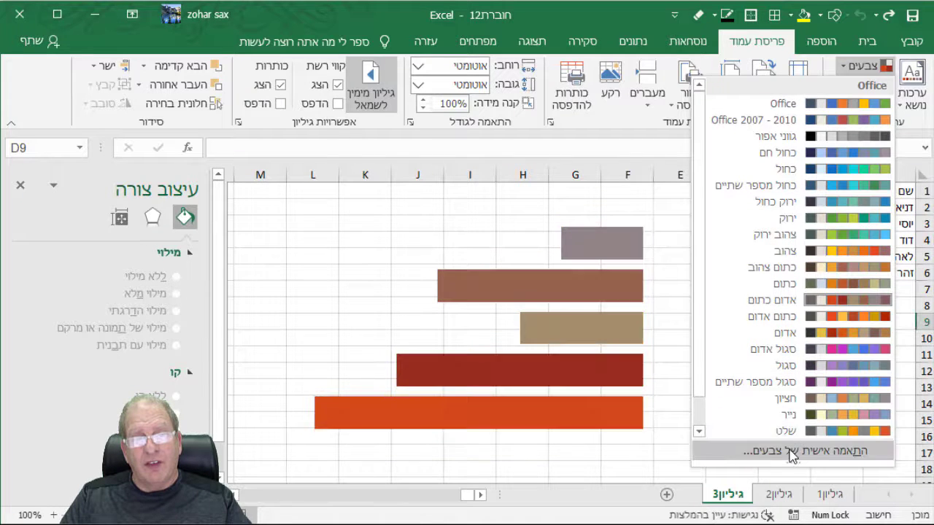
{"action": "left_click", "coordinate": [851, 240]}
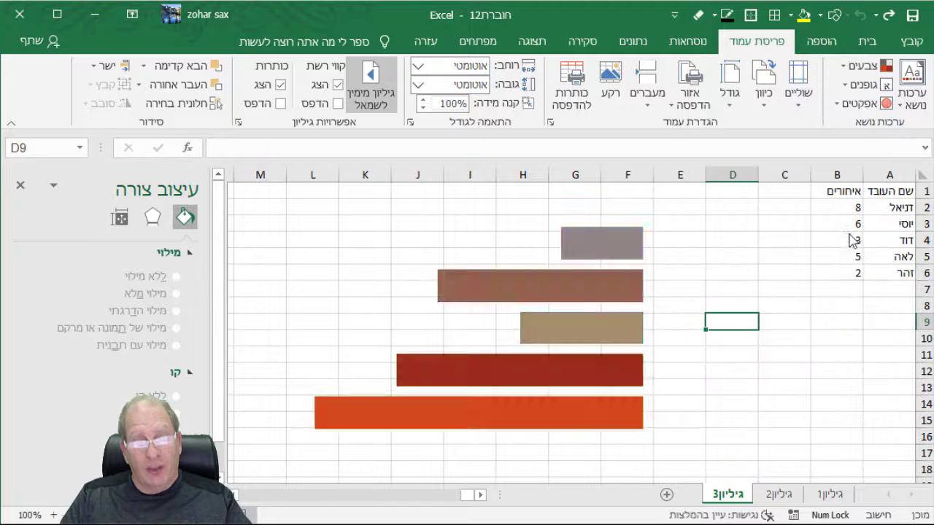
{"action": "left_click", "coordinate": [808, 392]}
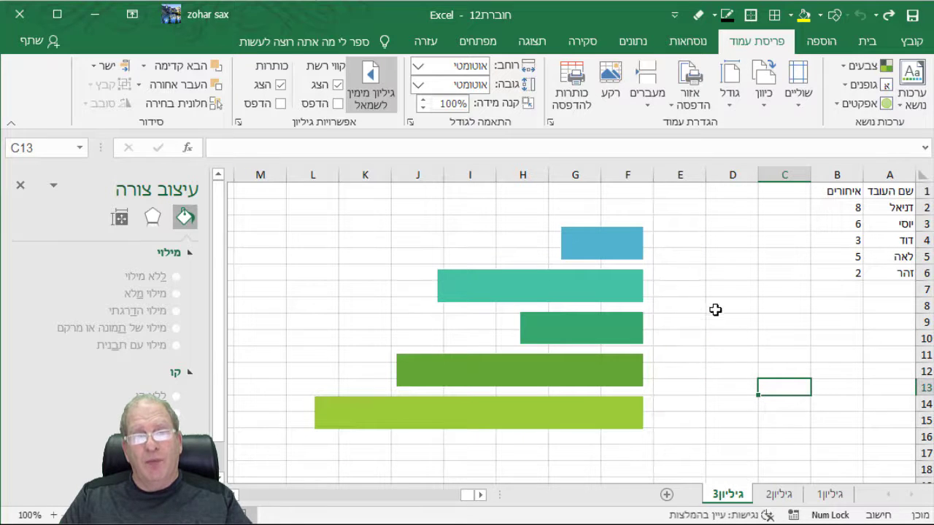
Step: Add data labels to the chart's bar series
{"action": "left_click", "coordinate": [631, 255]}
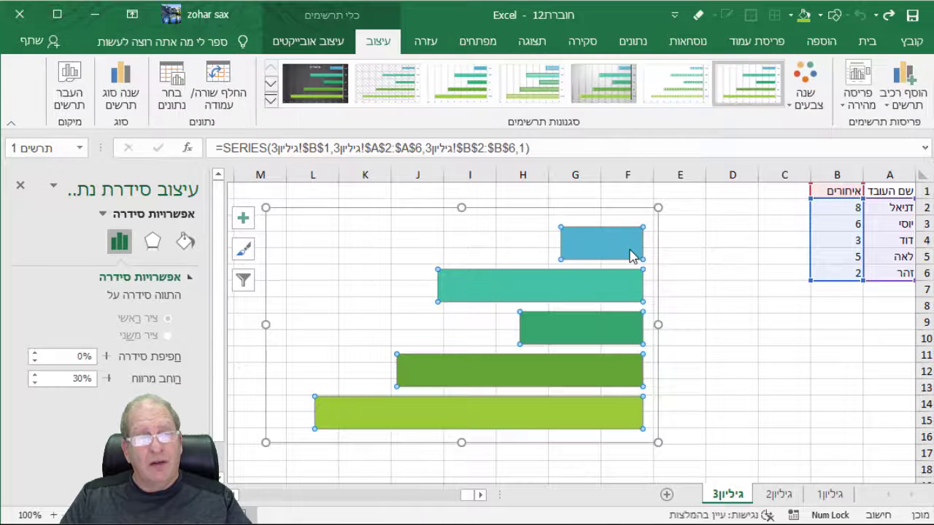
{"action": "left_click", "coordinate": [244, 218]}
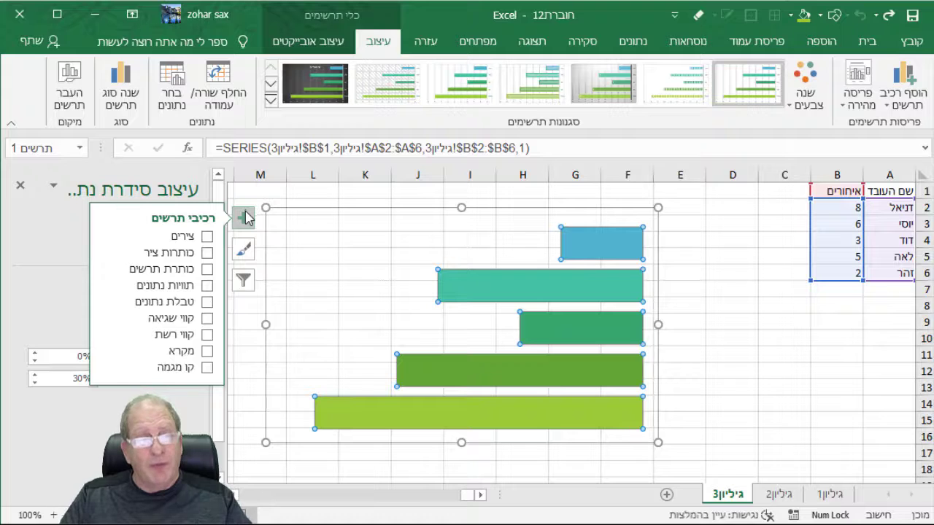
{"action": "left_click", "coordinate": [207, 286]}
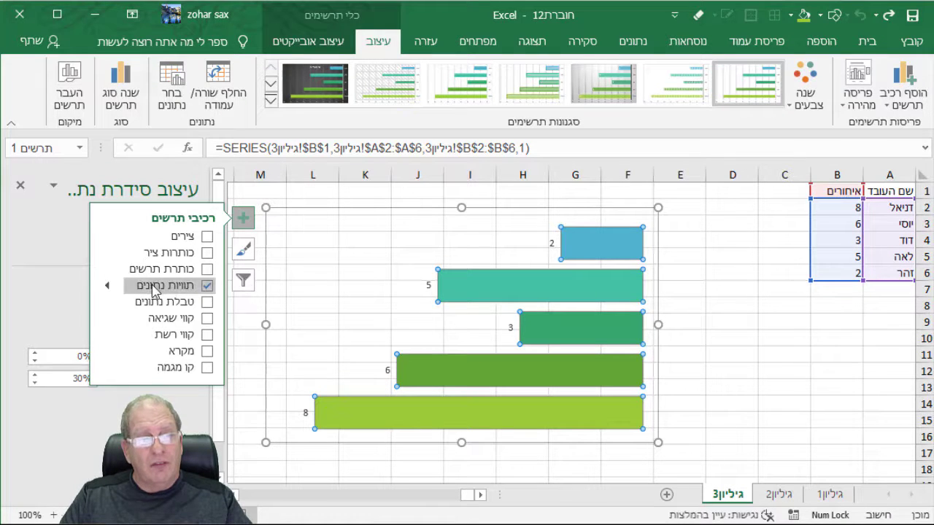
Step: Position the data labels at the inside base of the bars and format their text larger in white
{"action": "left_click", "coordinate": [107, 289]}
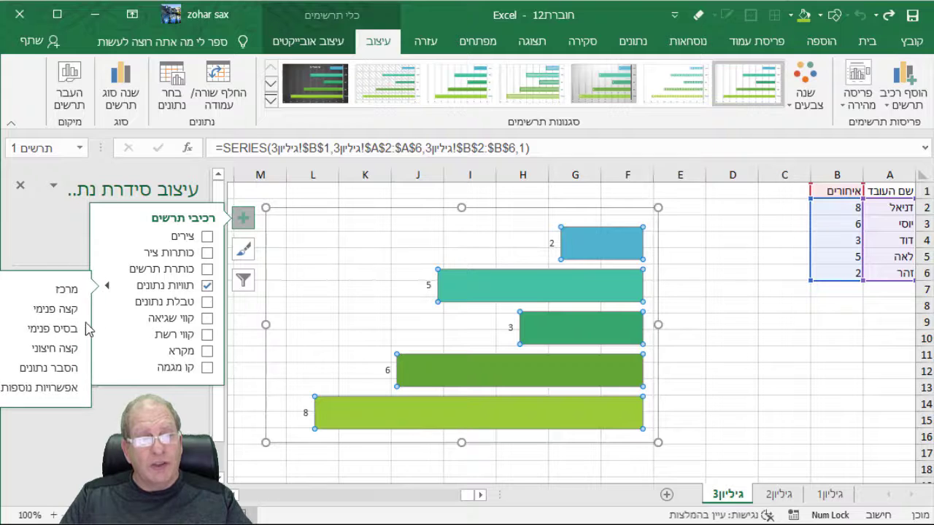
{"action": "left_click", "coordinate": [52, 329]}
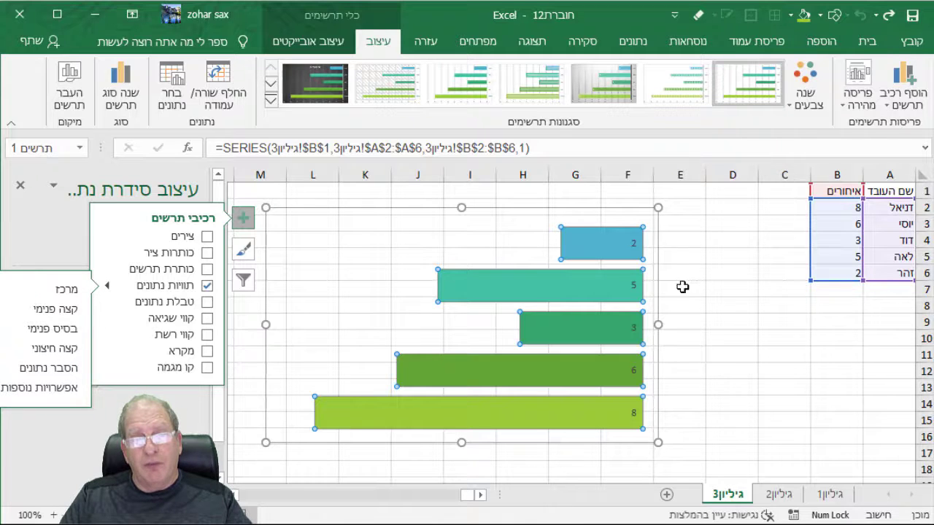
{"action": "left_click", "coordinate": [636, 245]}
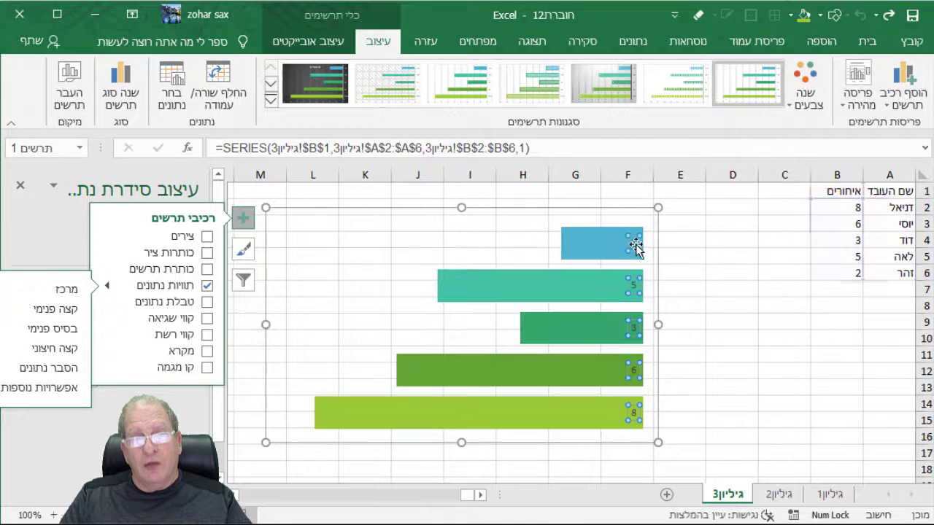
{"action": "left_click", "coordinate": [866, 40]}
{"action": "left_click", "coordinate": [718, 73]}
{"action": "left_click", "coordinate": [718, 74]}
{"action": "left_click", "coordinate": [719, 73]}
{"action": "left_click", "coordinate": [719, 74]}
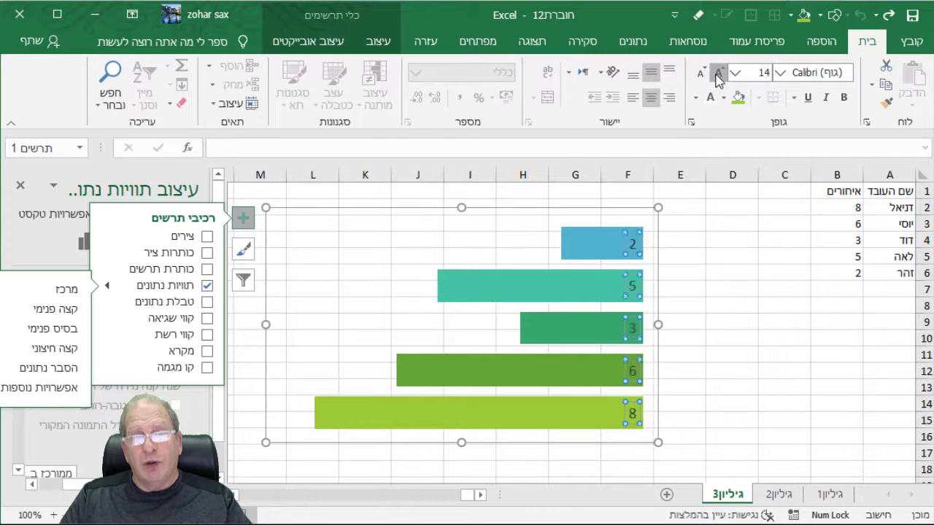
{"action": "left_click", "coordinate": [718, 73]}
{"action": "left_click", "coordinate": [718, 74]}
{"action": "left_click", "coordinate": [750, 312]}
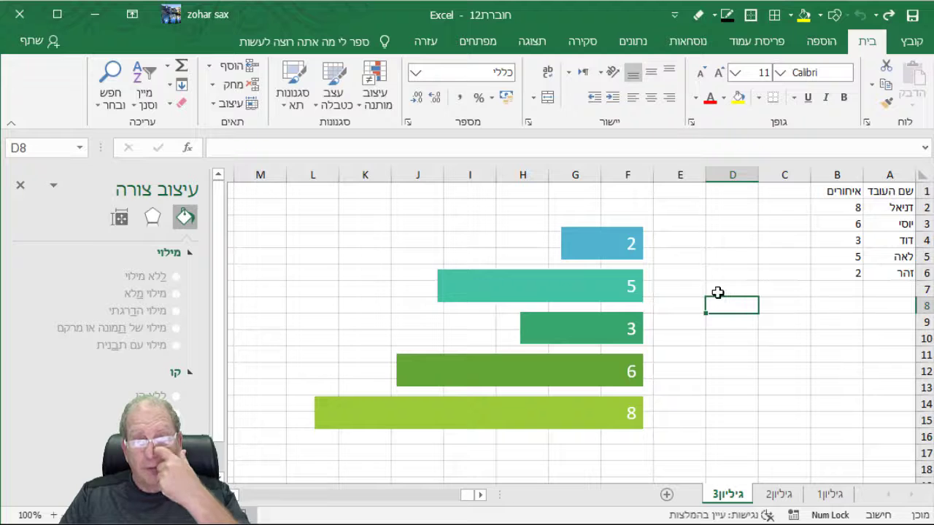
Step: Insert a parallelogram rotated 90° clockwise beside the topmost bar, sized about 2.87 cm by 1.34 cm
{"action": "left_click", "coordinate": [814, 42]}
{"action": "left_click", "coordinate": [725, 82]}
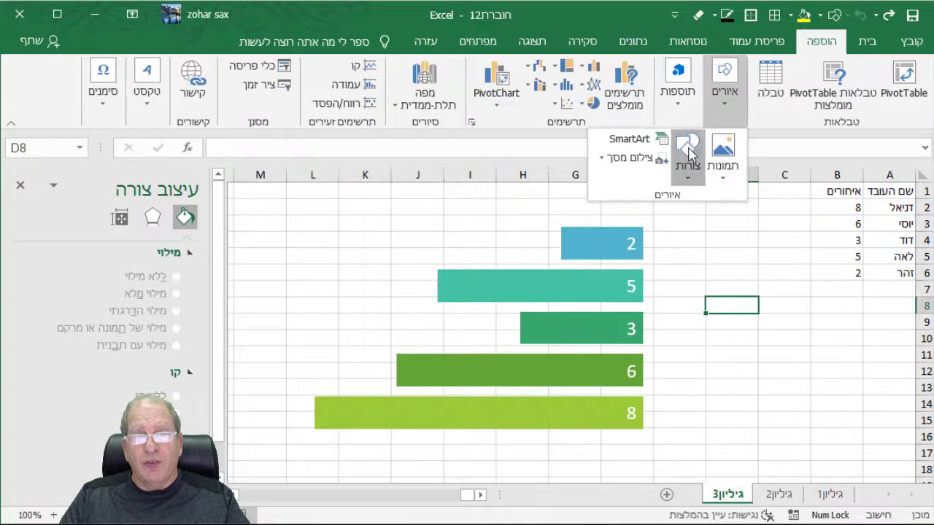
{"action": "left_click", "coordinate": [686, 149]}
{"action": "left_click", "coordinate": [629, 330]}
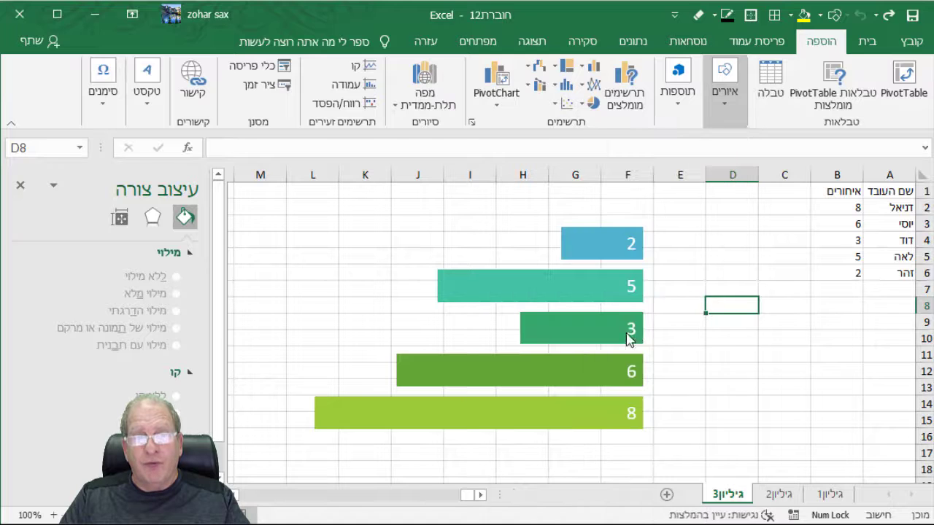
{"action": "left_click_drag", "start_coordinate": [691, 261], "coordinate": [762, 378]}
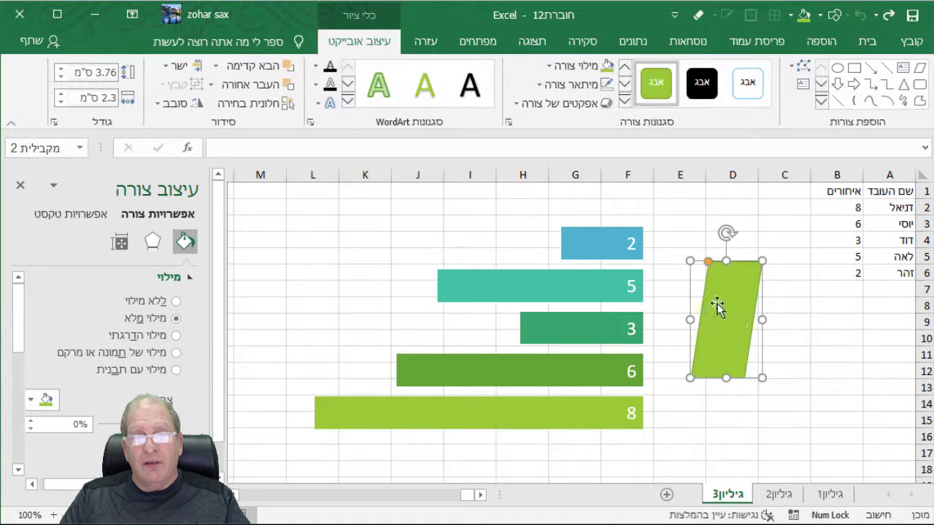
{"action": "left_click_drag", "start_coordinate": [729, 233], "coordinate": [712, 265]}
{"action": "left_click_drag", "start_coordinate": [754, 299], "coordinate": [723, 266]}
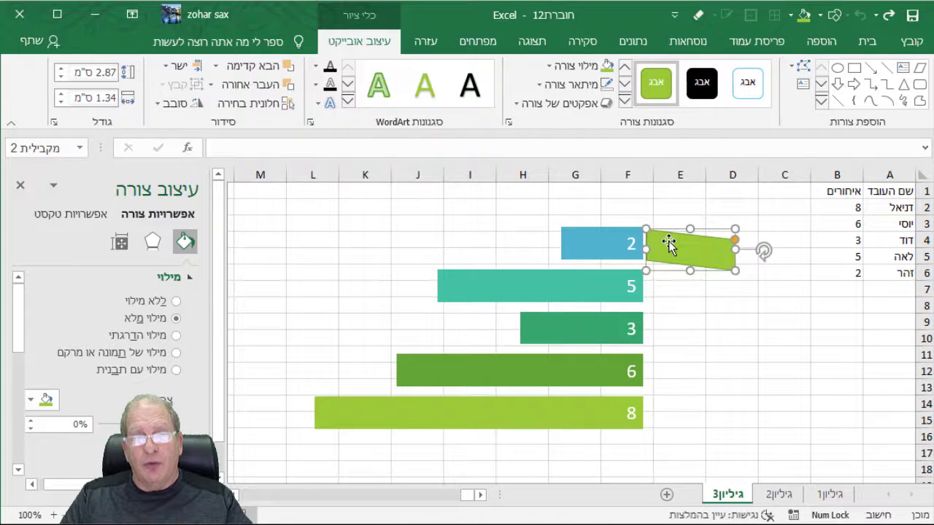
Step: Remove the parallelogram's outline and refine its slant and size to about 2.86 by 1.41 cm to line up with the topmost bar
{"action": "scroll", "coordinate": [539, 207], "scroll_direction": "up", "scroll_amount": 5, "text": "ctrl"}
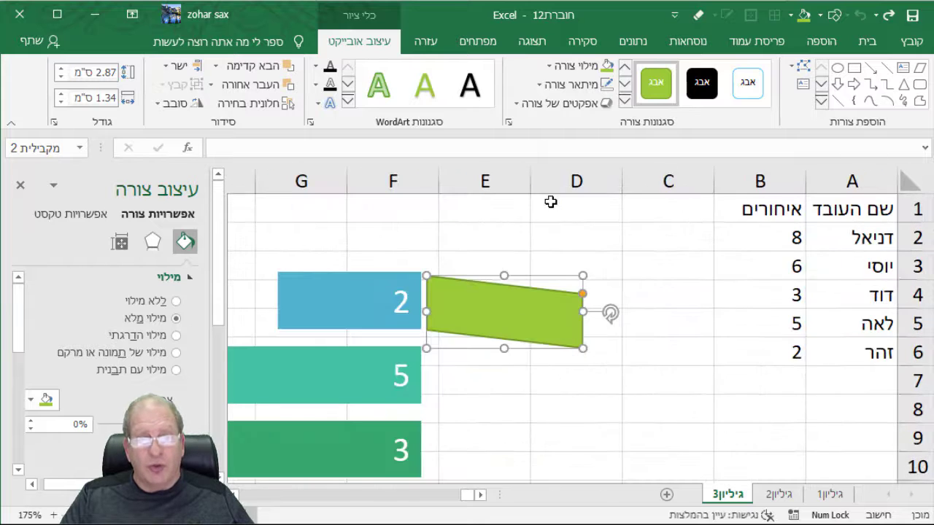
{"action": "scroll", "coordinate": [346, 305], "scroll_direction": "up", "scroll_amount": 4, "text": "ctrl"}
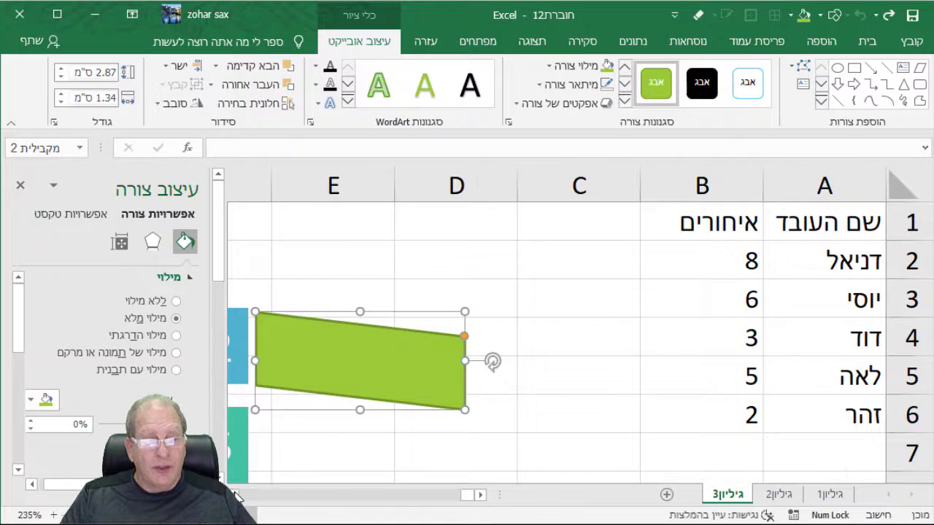
{"action": "scroll", "coordinate": [237, 496], "scroll_direction": "left", "scroll_amount": 3}
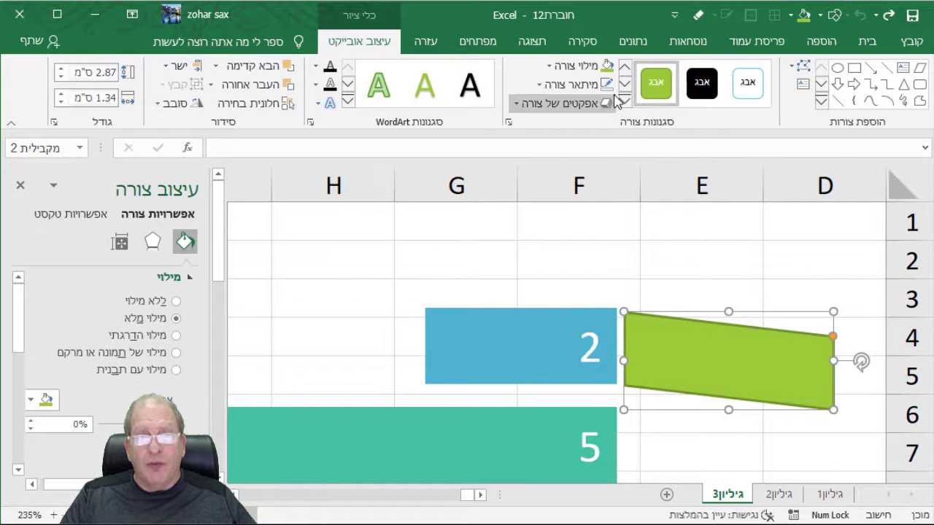
{"action": "left_click_drag", "start_coordinate": [668, 331], "coordinate": [667, 334]}
{"action": "left_click_drag", "start_coordinate": [728, 409], "coordinate": [724, 411]}
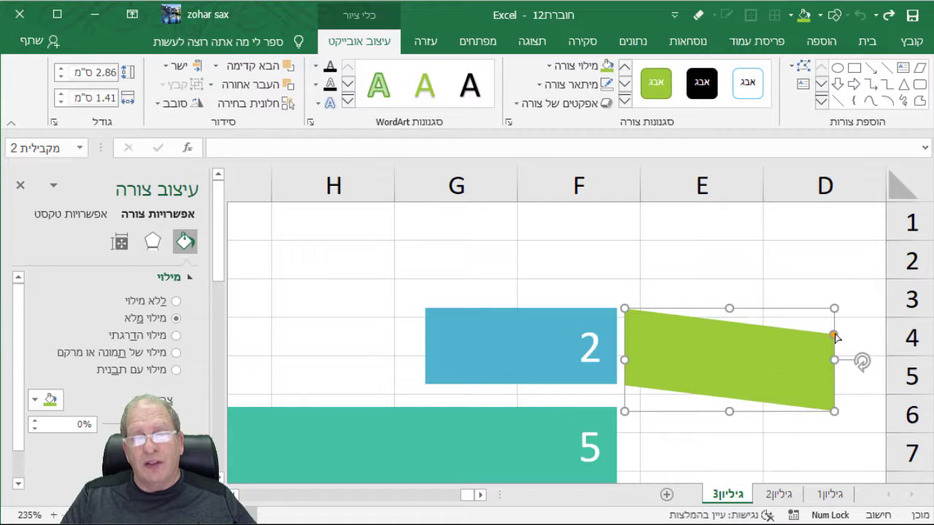
{"action": "left_click_drag", "start_coordinate": [835, 326], "coordinate": [832, 333]}
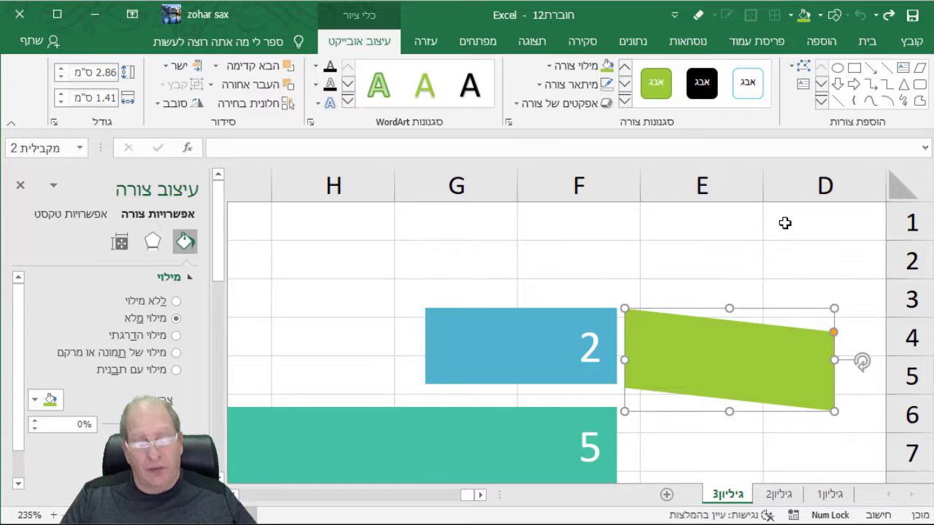
Step: Duplicate the parallelogram four times, stacking one evenly spaced panel beside each of the remaining bars
{"action": "key", "text": "ctrl+d"}
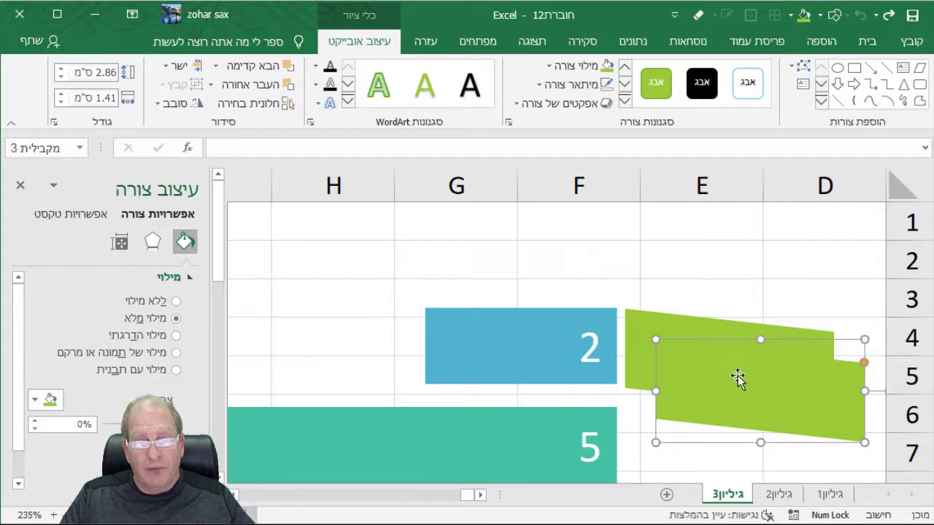
{"action": "left_click_drag", "start_coordinate": [738, 377], "coordinate": [708, 442]}
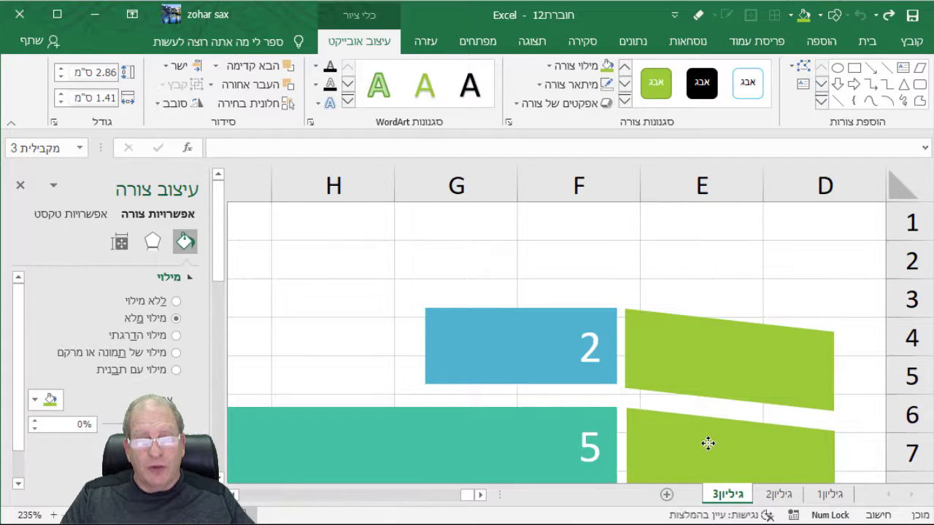
{"action": "scroll", "coordinate": [700, 436], "scroll_direction": "down", "scroll_amount": 2}
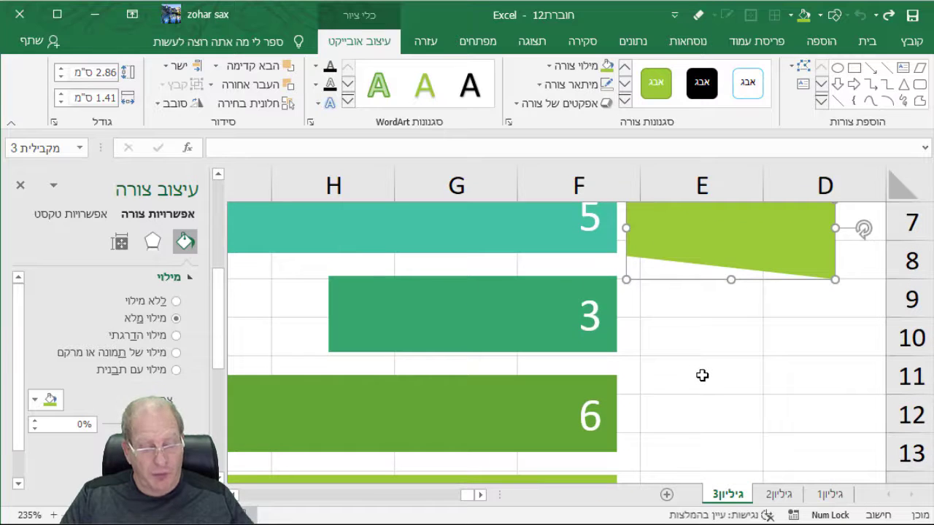
{"action": "key", "text": "ctrl+d"}
{"action": "key", "text": "ctrl+d"}
{"action": "key", "text": "ctrl+d"}
{"action": "scroll", "coordinate": [701, 372], "scroll_direction": "down", "scroll_amount": 2}
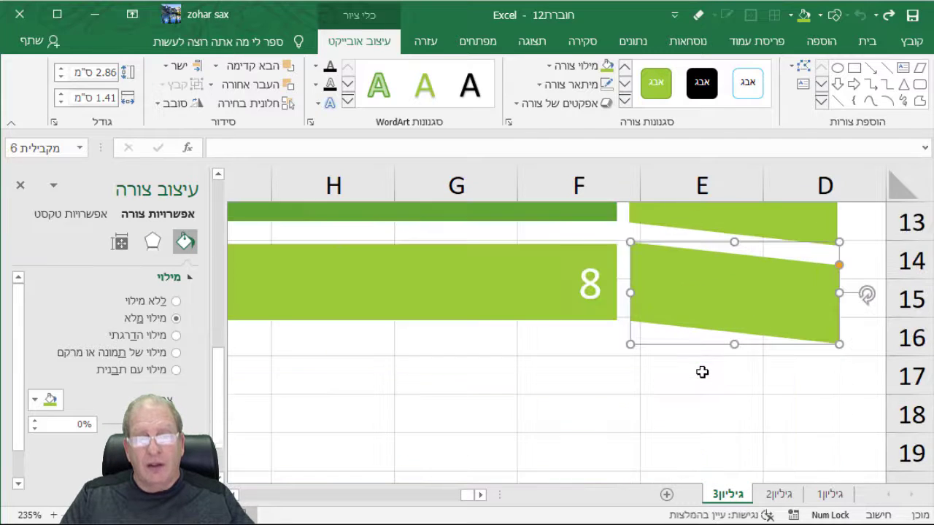
Step: Align all five parallelogram panels to the left and distribute them vertically beside the bars
{"action": "scroll", "coordinate": [701, 370], "scroll_direction": "down", "scroll_amount": 6, "text": "ctrl"}
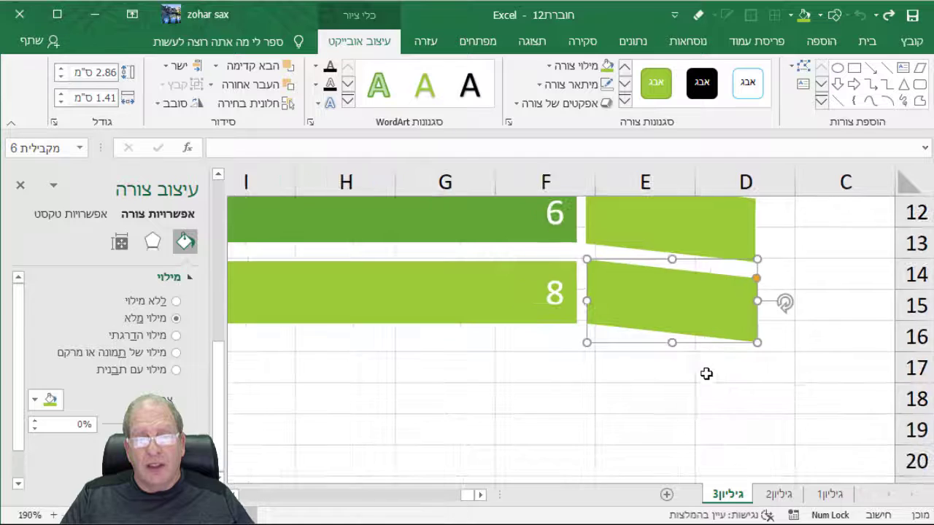
{"action": "scroll", "coordinate": [703, 378], "scroll_direction": "up", "scroll_amount": 2}
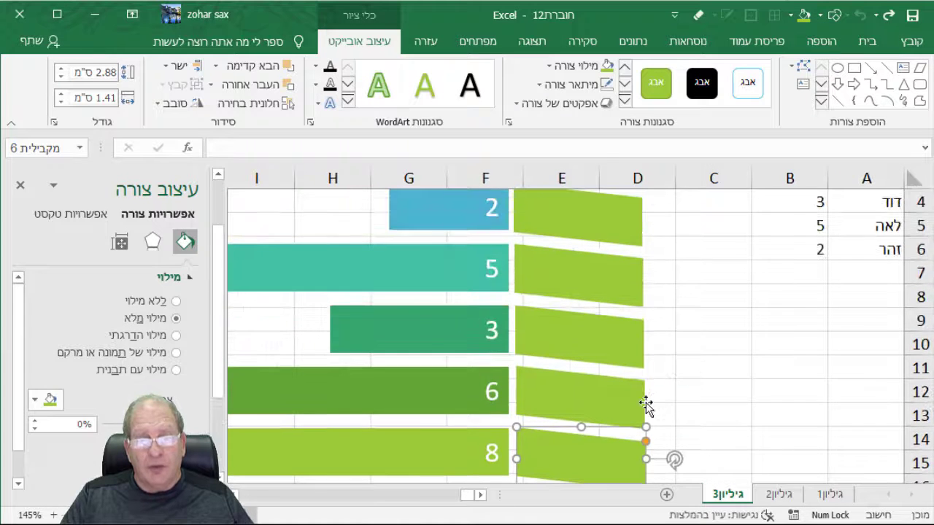
{"action": "left_click", "coordinate": [605, 401], "text": "shift"}
{"action": "left_click", "coordinate": [604, 345], "text": "shift"}
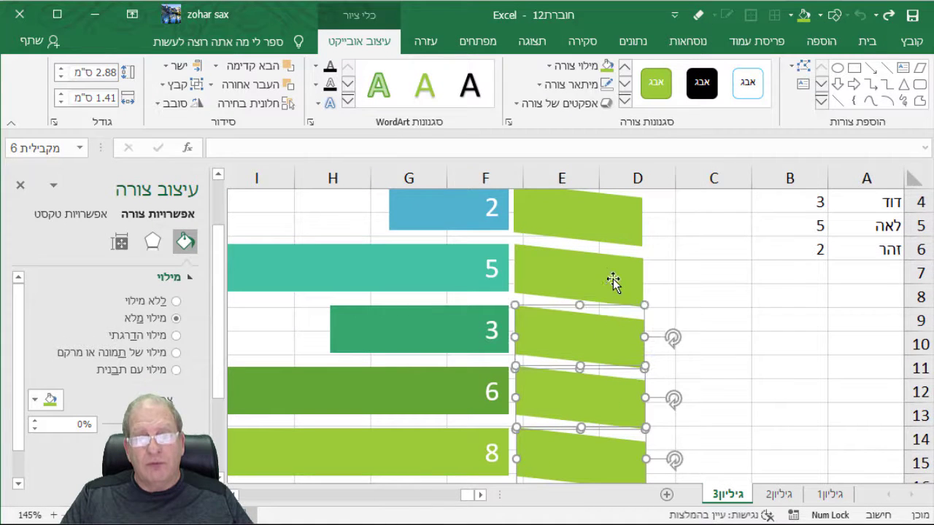
{"action": "left_click", "coordinate": [610, 278], "text": "shift"}
{"action": "left_click", "coordinate": [619, 215], "text": "shift"}
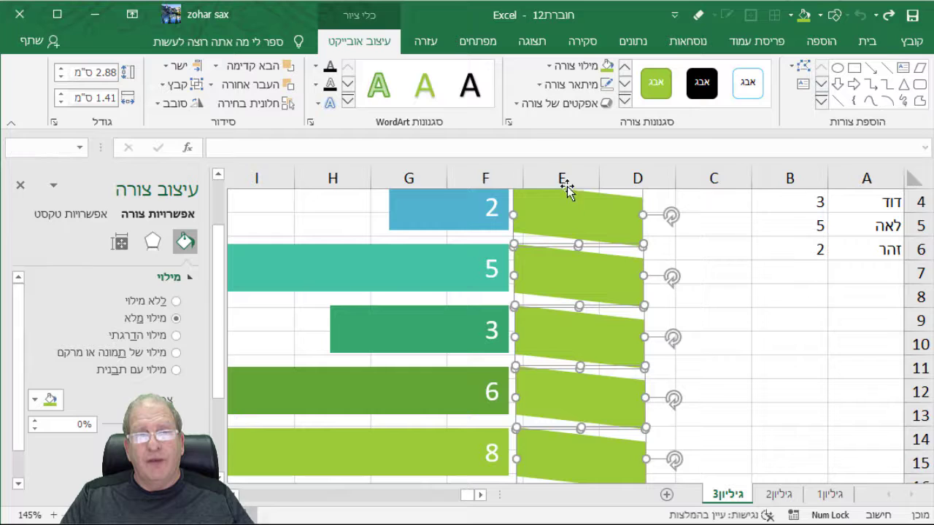
{"action": "left_click", "coordinate": [173, 67]}
{"action": "left_click", "coordinate": [160, 88]}
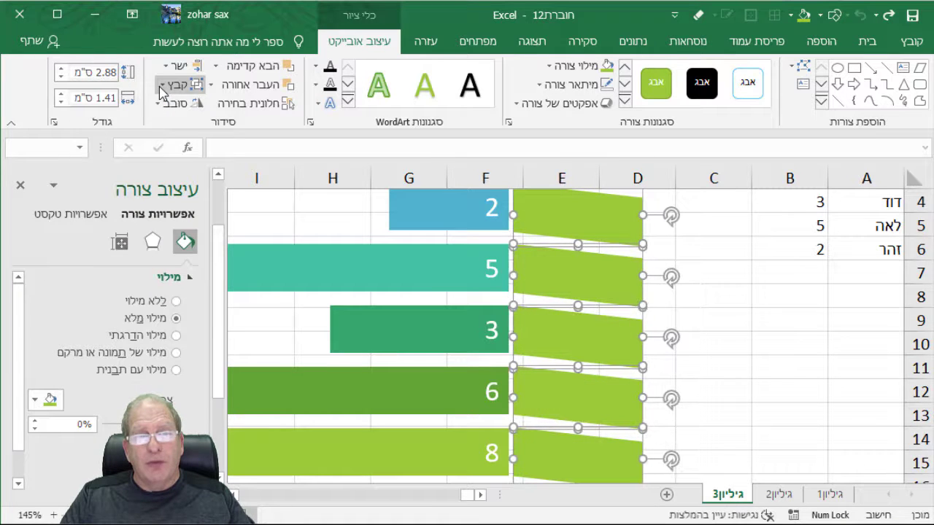
{"action": "left_click", "coordinate": [172, 65]}
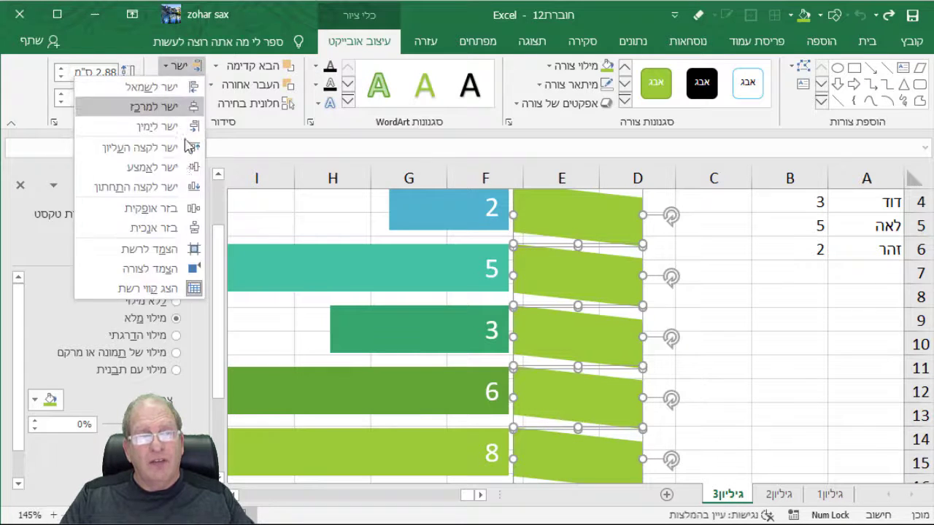
{"action": "left_click", "coordinate": [156, 227]}
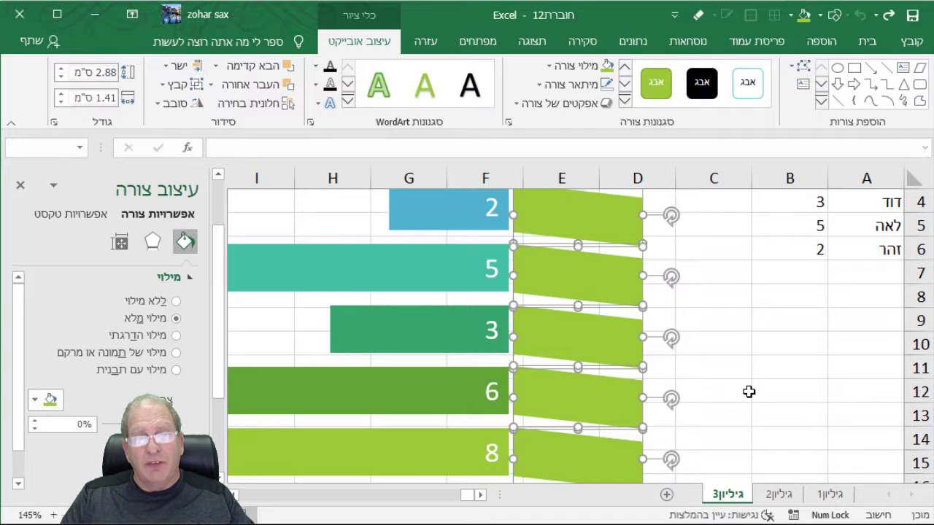
{"action": "left_click_drag", "start_coordinate": [587, 339], "coordinate": [587, 336]}
{"action": "left_click", "coordinate": [741, 338]}
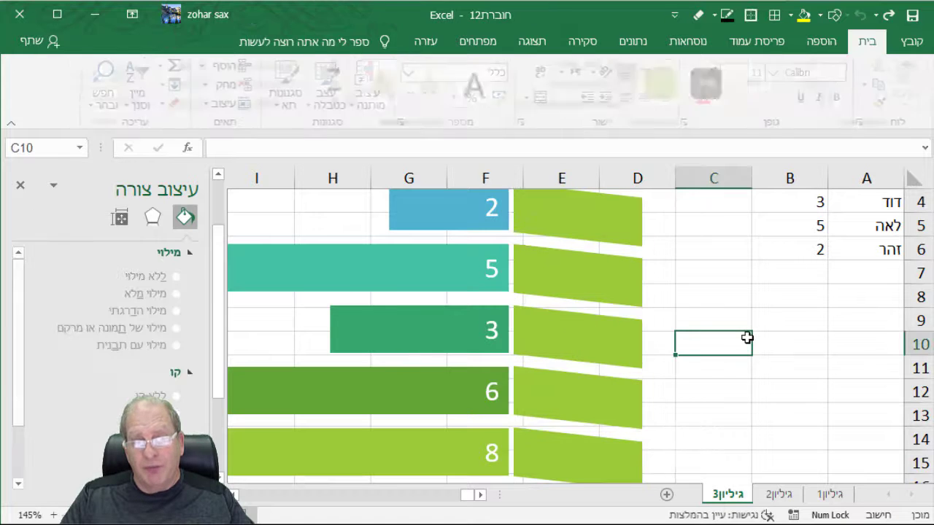
Step: Link the text of the topmost panel to the employee name with the formula =$A$2
{"action": "left_click", "coordinate": [587, 221]}
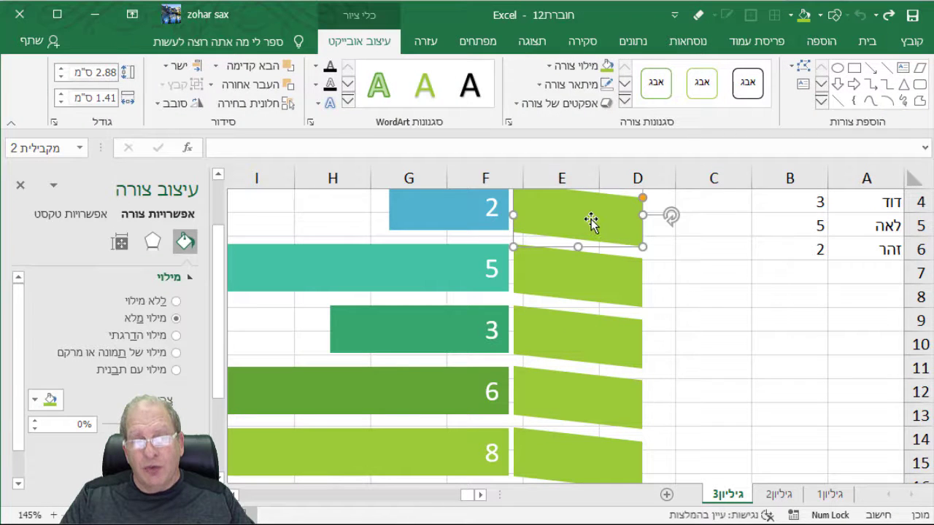
{"action": "left_click", "coordinate": [729, 150]}
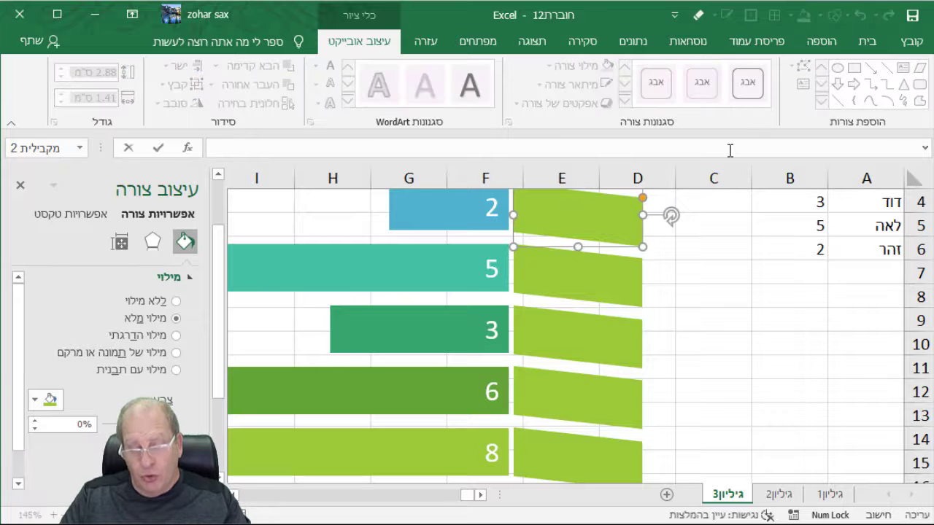
{"action": "type", "text": "="}
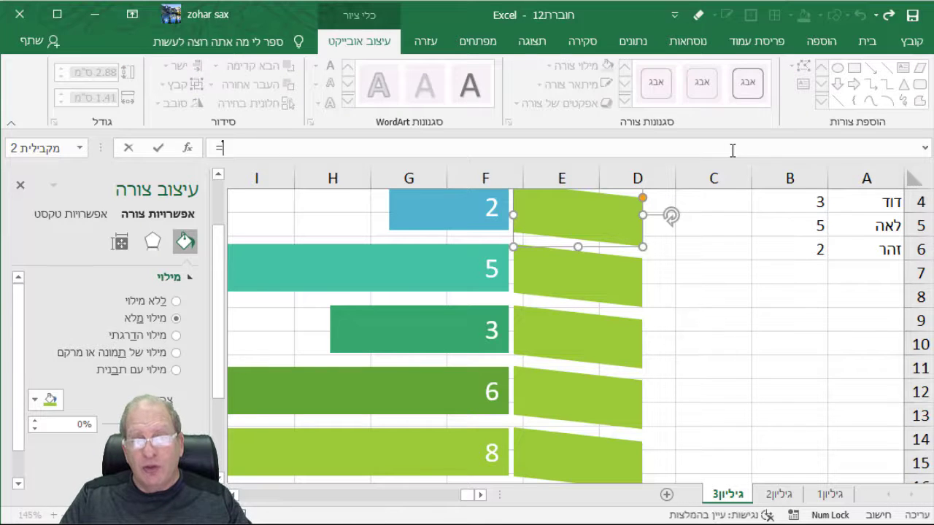
{"action": "scroll", "coordinate": [822, 251], "scroll_direction": "up", "scroll_amount": 1}
{"action": "left_click", "coordinate": [861, 227]}
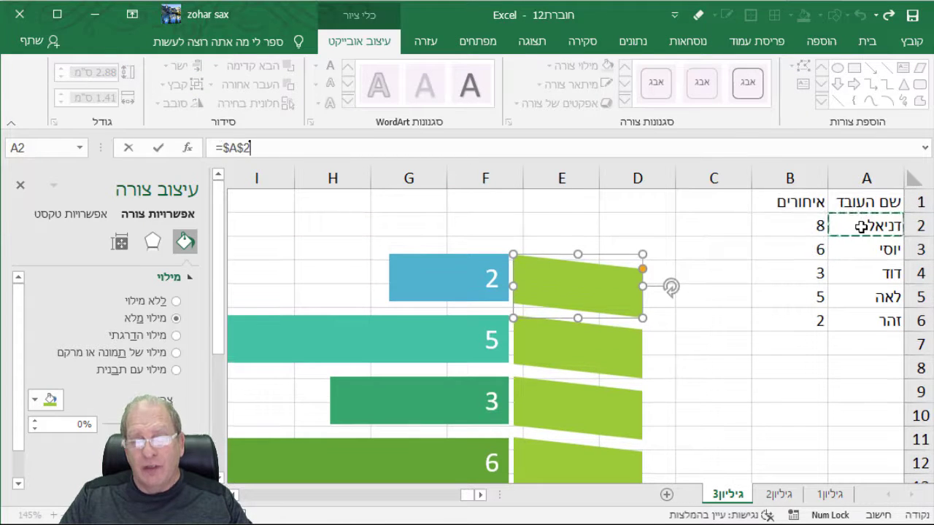
{"action": "key", "text": "Return"}
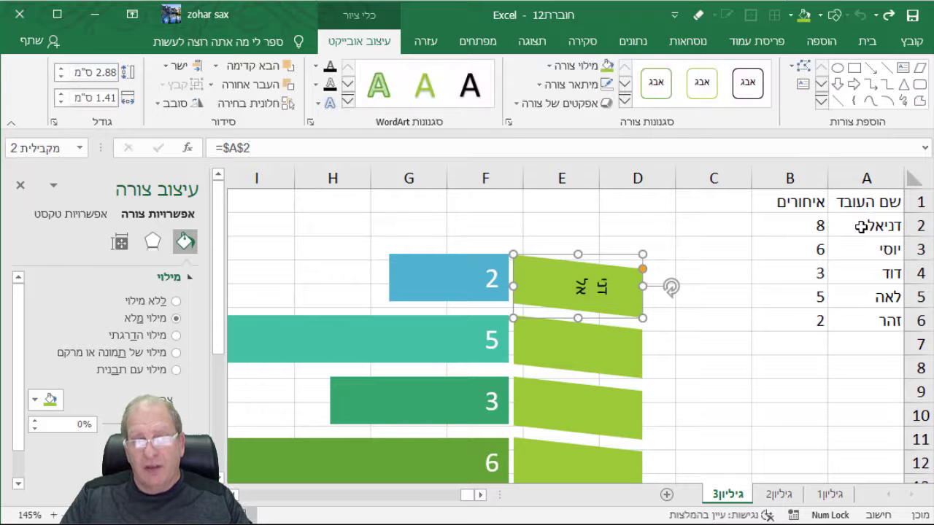
Step: Link the text of the second panel from the top to the employee name with the formula =$A$3
{"action": "left_click", "coordinate": [615, 364]}
{"action": "left_click", "coordinate": [834, 150]}
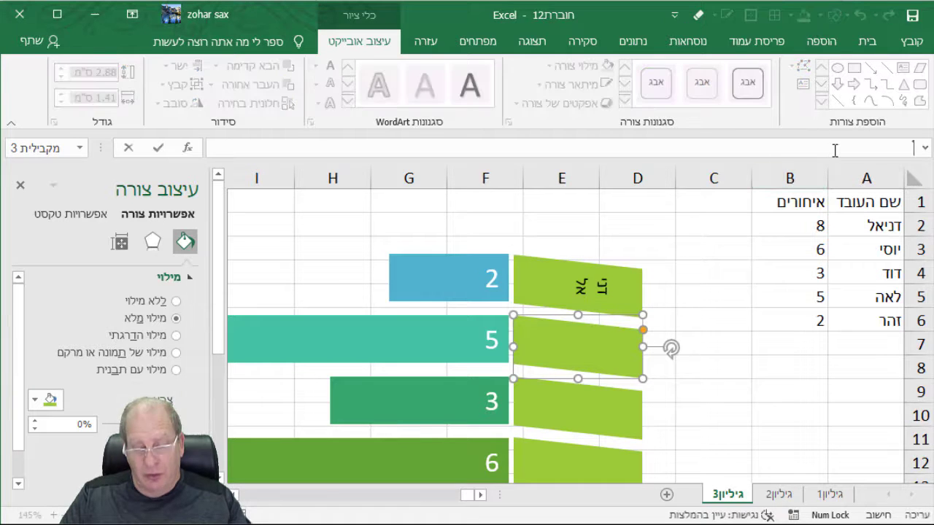
{"action": "type", "text": "="}
{"action": "left_click", "coordinate": [891, 251]}
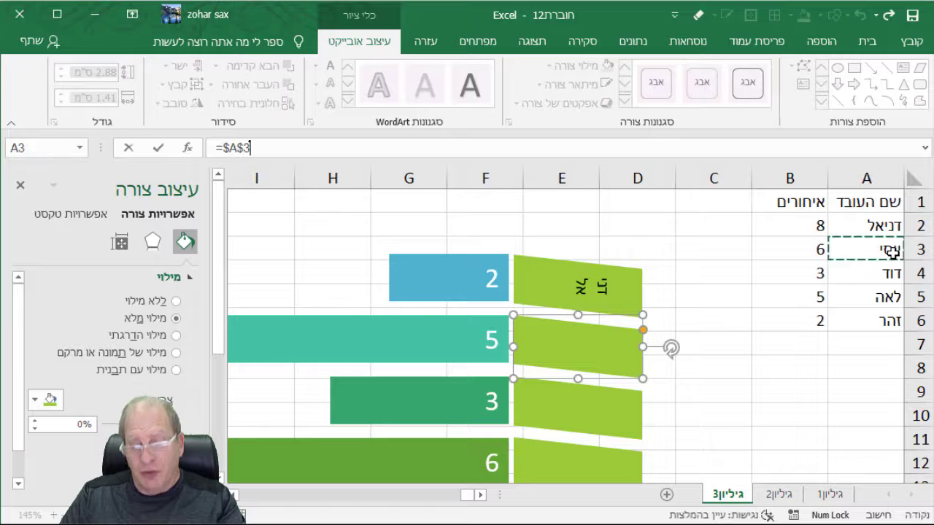
{"action": "key", "text": "Return"}
Step: Link the text of the third panel from the top to the employee name with the formula =$A$4
{"action": "left_click", "coordinate": [580, 405]}
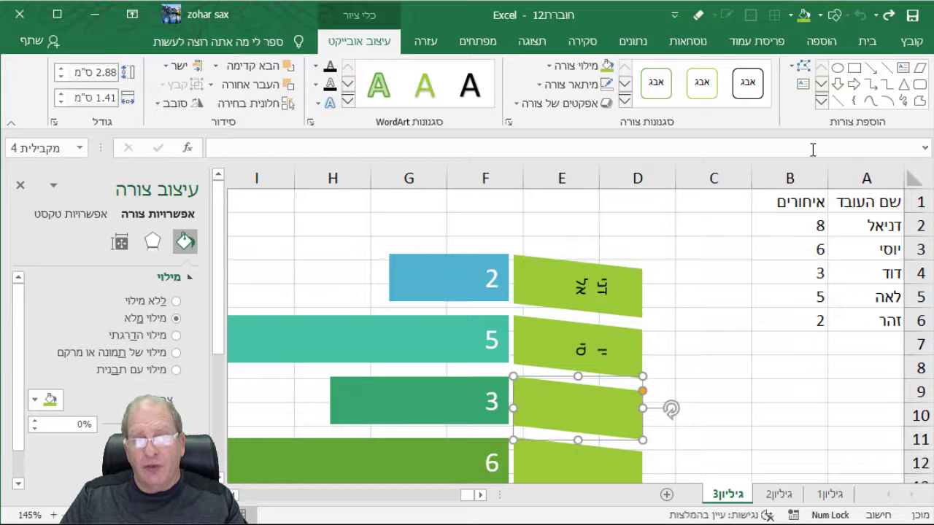
{"action": "left_click", "coordinate": [812, 149]}
{"action": "type", "text": "="}
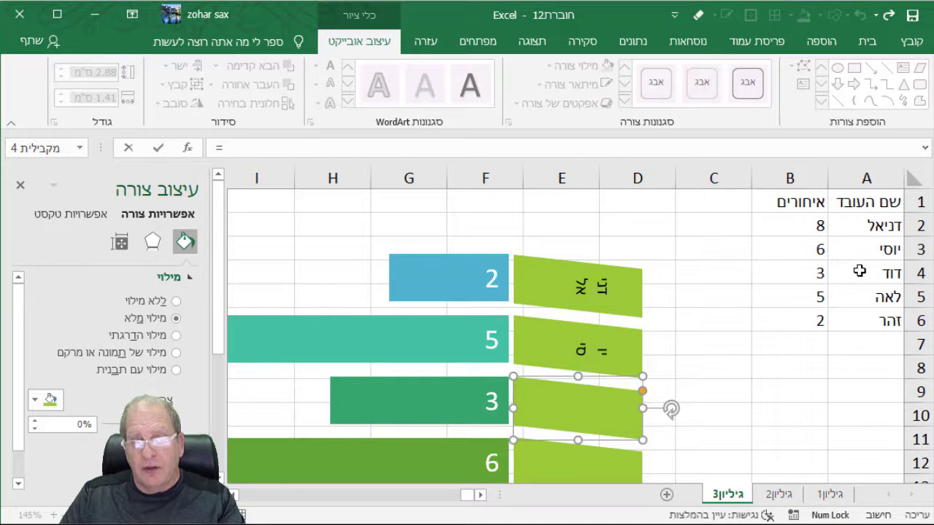
{"action": "left_click", "coordinate": [859, 271]}
{"action": "key", "text": "Return"}
Step: Link the text of the fourth panel from the top to the employee name with the formula =$A$5
{"action": "scroll", "coordinate": [777, 297], "scroll_direction": "down", "scroll_amount": 2}
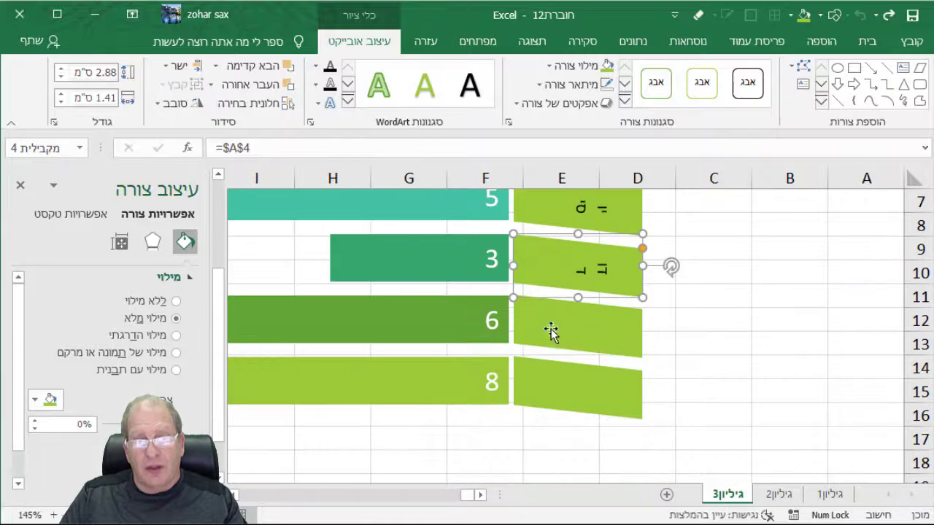
{"action": "left_click", "coordinate": [587, 314]}
{"action": "left_click", "coordinate": [689, 146]}
{"action": "type", "text": "="}
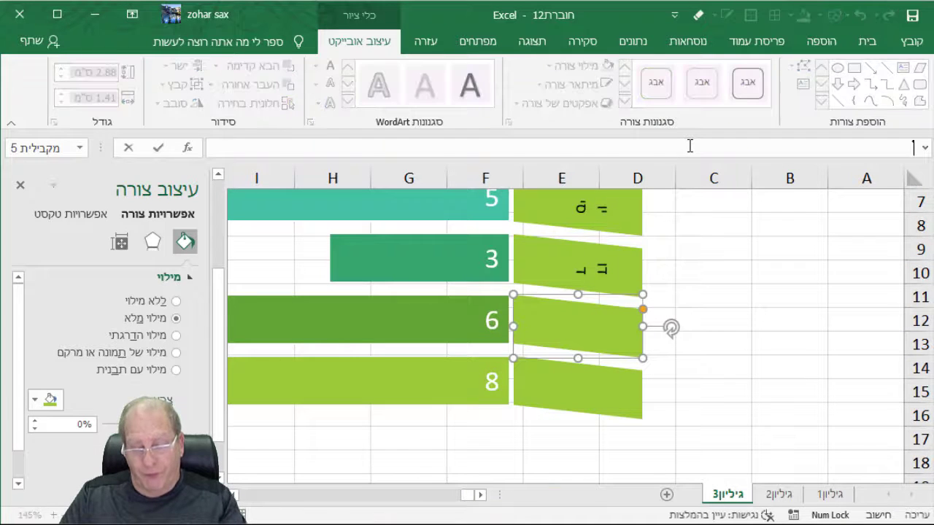
{"action": "scroll", "coordinate": [737, 193], "scroll_direction": "up", "scroll_amount": 2}
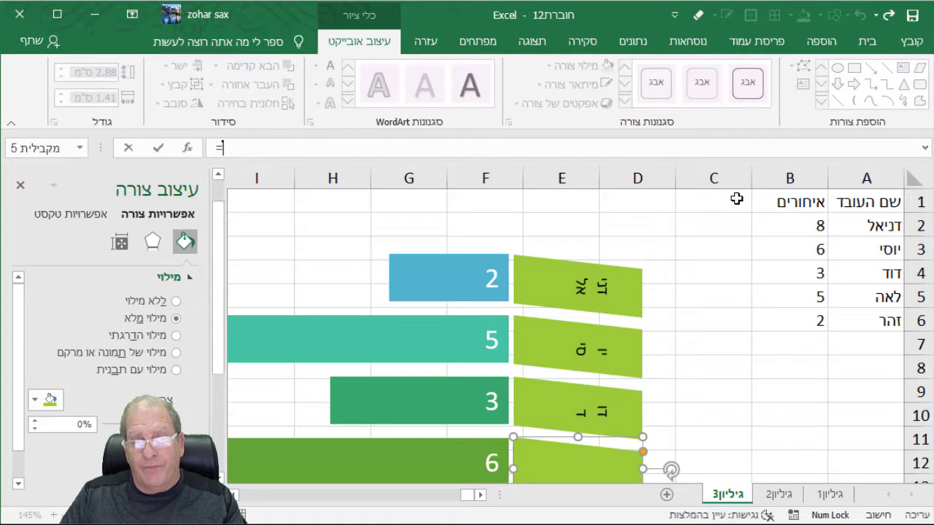
{"action": "left_click", "coordinate": [873, 298]}
{"action": "key", "text": "Return"}
Step: Link the text of the lowest panel, beside the bar labelled 8, to the employee name with the formula =$A$6
{"action": "scroll", "coordinate": [744, 335], "scroll_direction": "down", "scroll_amount": 2}
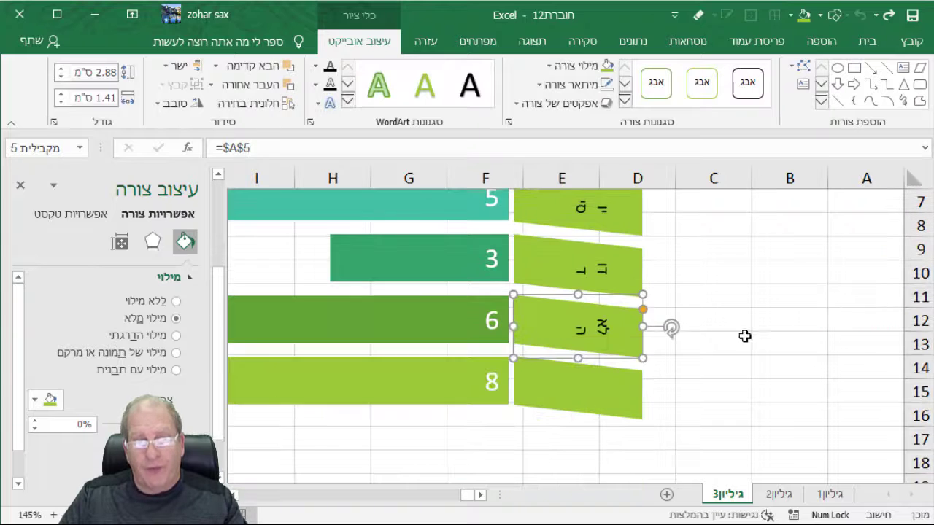
{"action": "left_click", "coordinate": [604, 384]}
{"action": "left_click", "coordinate": [791, 143]}
{"action": "type", "text": "="}
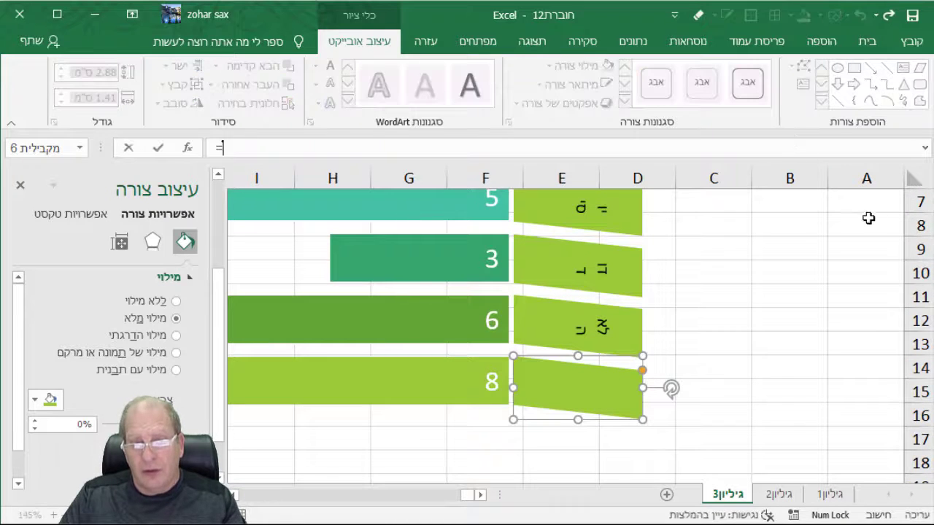
{"action": "scroll", "coordinate": [871, 229], "scroll_direction": "up", "scroll_amount": 1}
{"action": "left_click", "coordinate": [868, 246]}
{"action": "key", "text": "Return"}
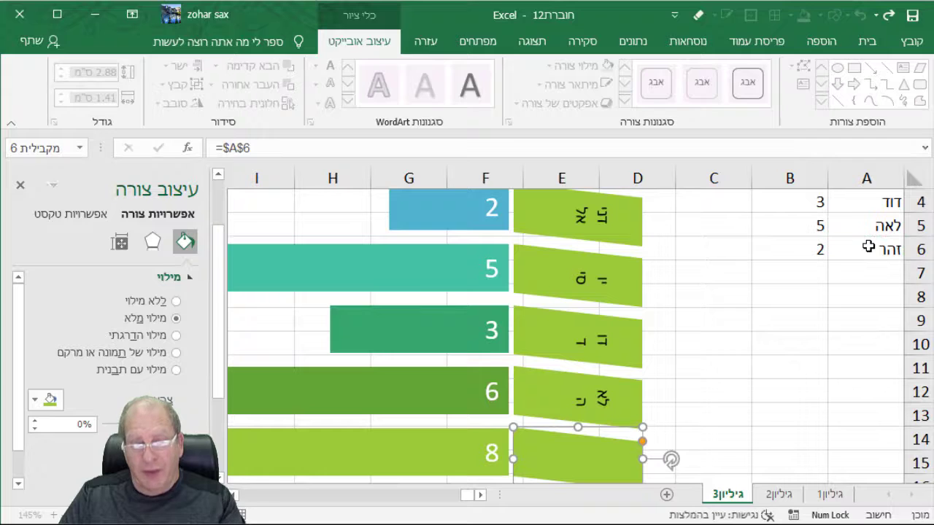
Step: Try rotating the text direction of the topmost panel by 90°
{"action": "scroll", "coordinate": [868, 247], "scroll_direction": "up", "scroll_amount": 1}
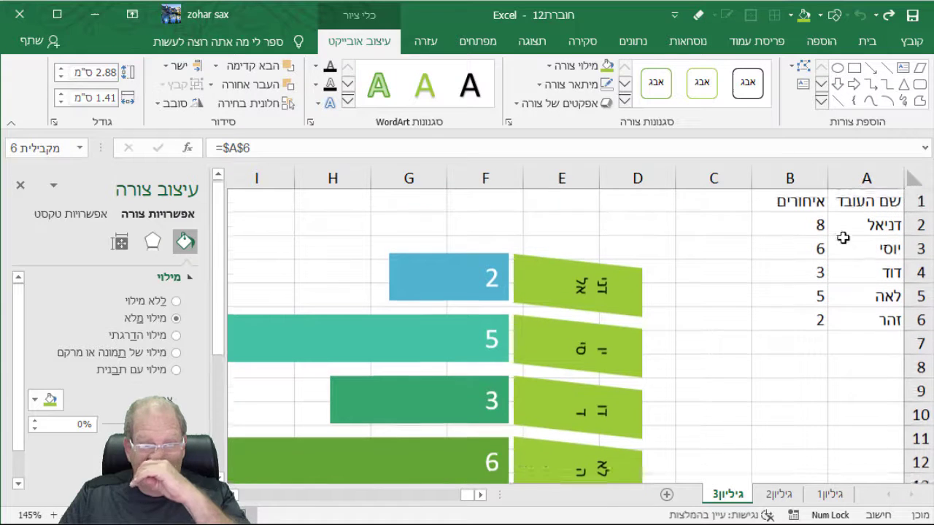
{"action": "left_click", "coordinate": [568, 276]}
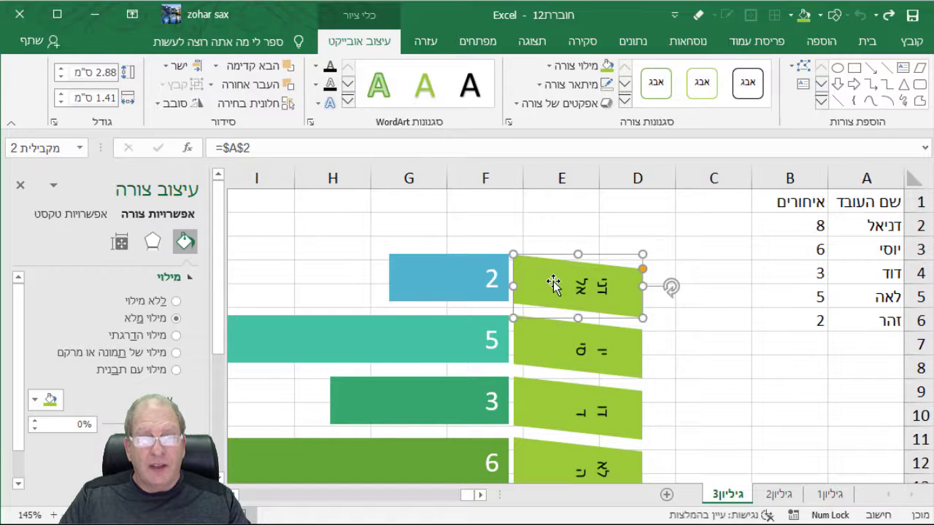
{"action": "left_click", "coordinate": [152, 241]}
{"action": "left_click", "coordinate": [121, 243]}
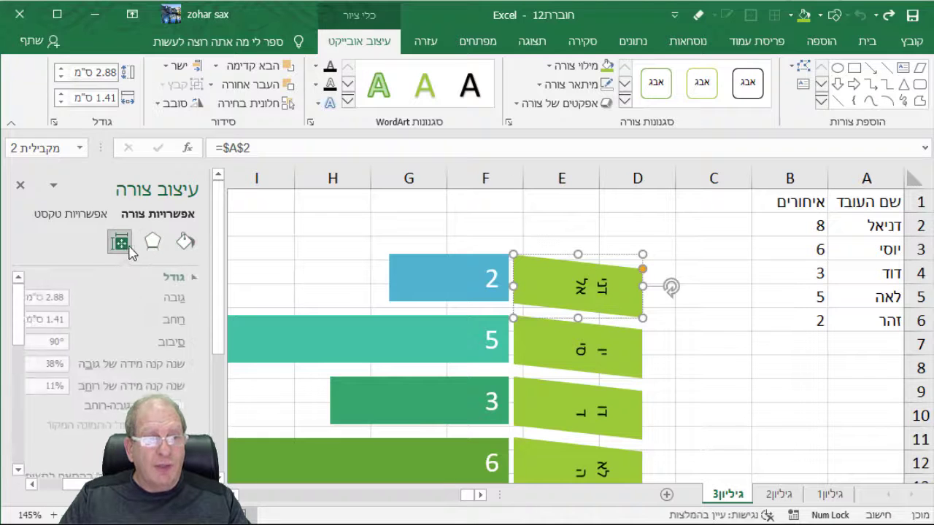
{"action": "left_click", "coordinate": [184, 241]}
{"action": "left_click", "coordinate": [152, 241]}
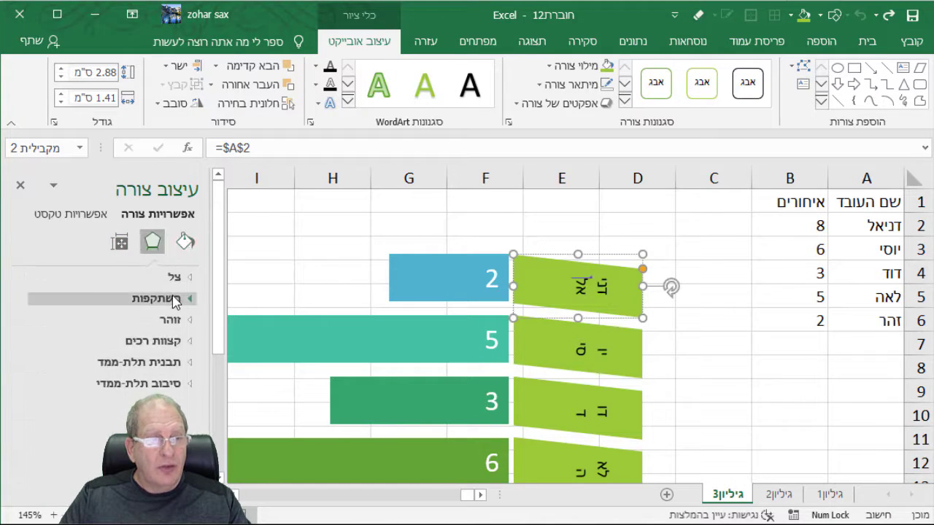
{"action": "left_click", "coordinate": [186, 243]}
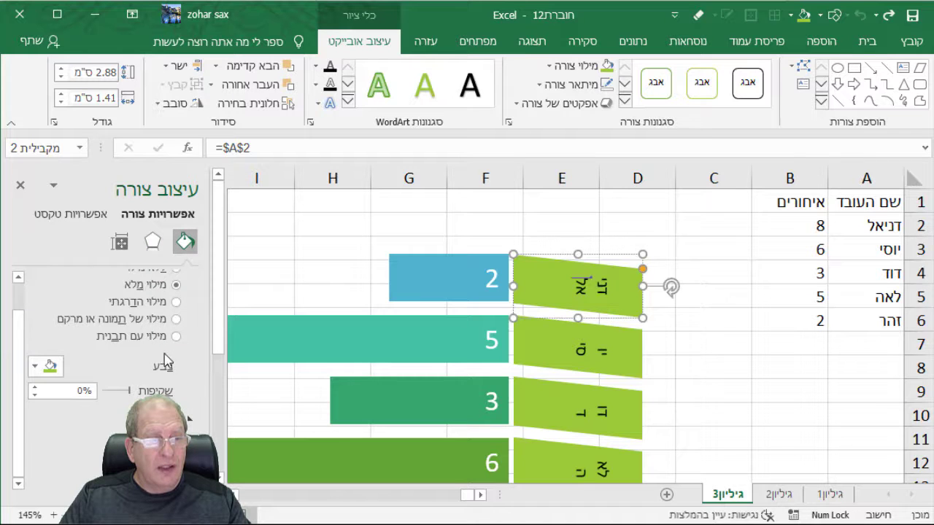
{"action": "scroll", "coordinate": [172, 353], "scroll_direction": "up", "scroll_amount": 1}
{"action": "left_click", "coordinate": [119, 241]}
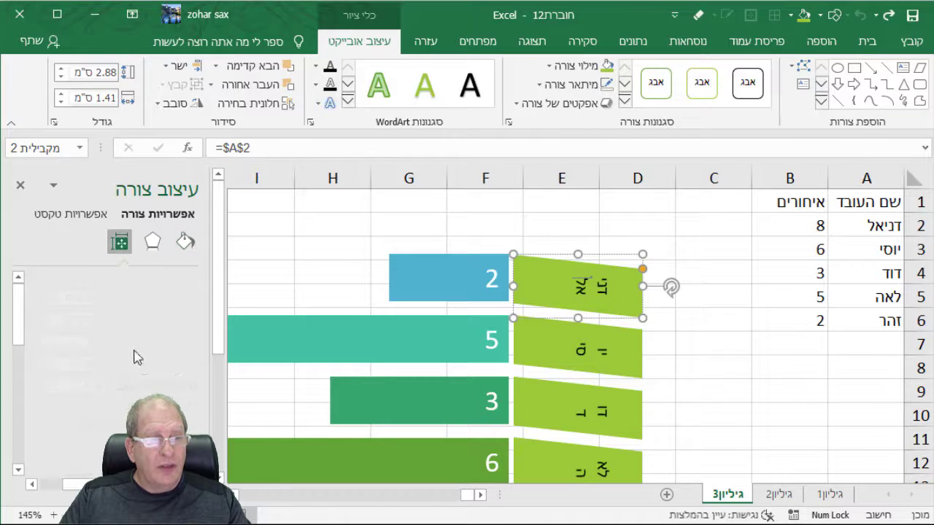
{"action": "scroll", "coordinate": [140, 374], "scroll_direction": "down", "scroll_amount": 3}
{"action": "scroll", "coordinate": [138, 372], "scroll_direction": "down", "scroll_amount": 2}
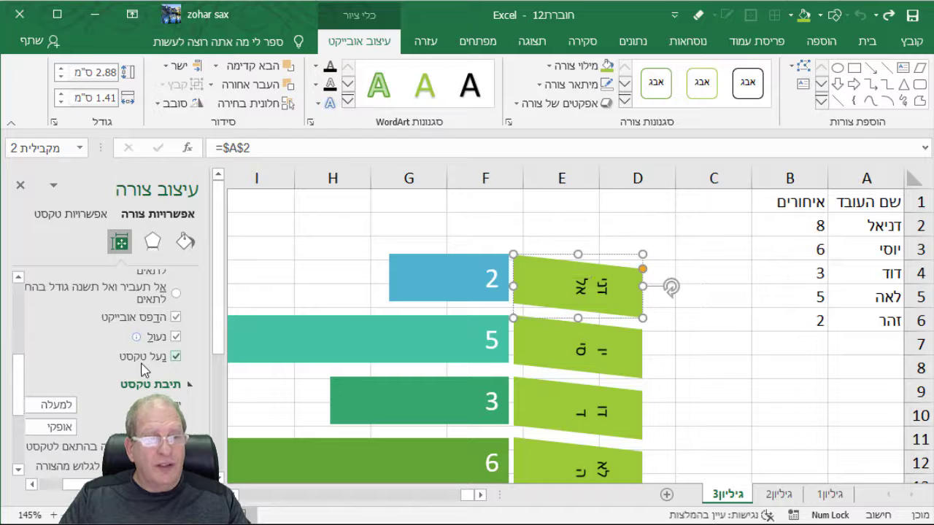
{"action": "left_click", "coordinate": [69, 427]}
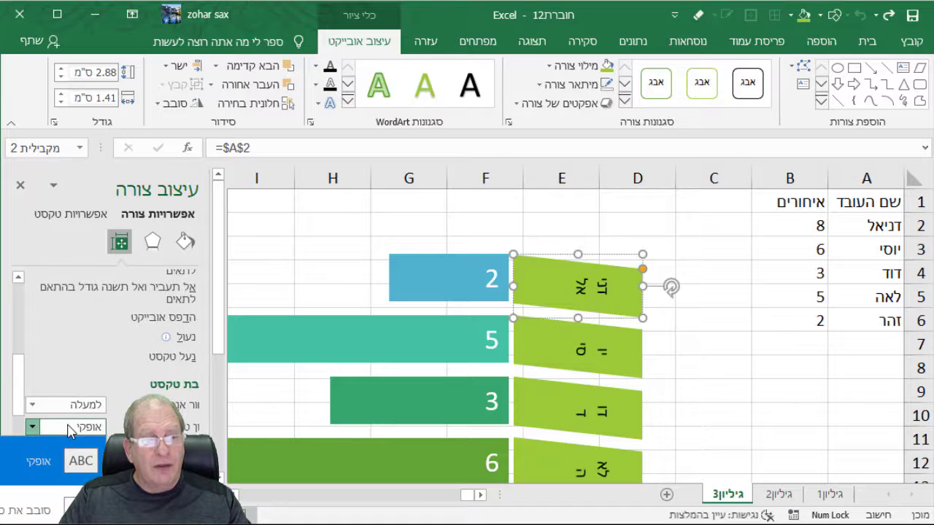
{"action": "left_click", "coordinate": [65, 474]}
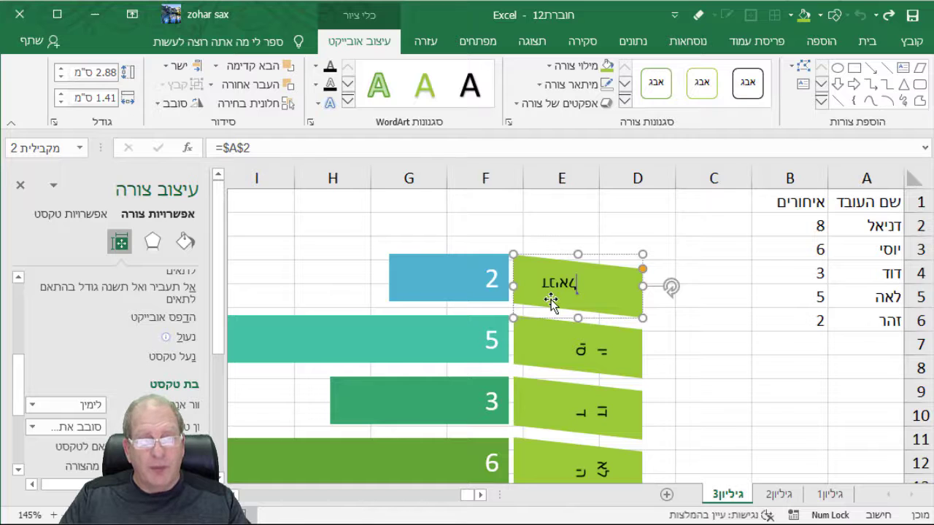
Step: Set the text direction of the topmost panel to a 270° rotation so the name reads upright
{"action": "left_click", "coordinate": [79, 433]}
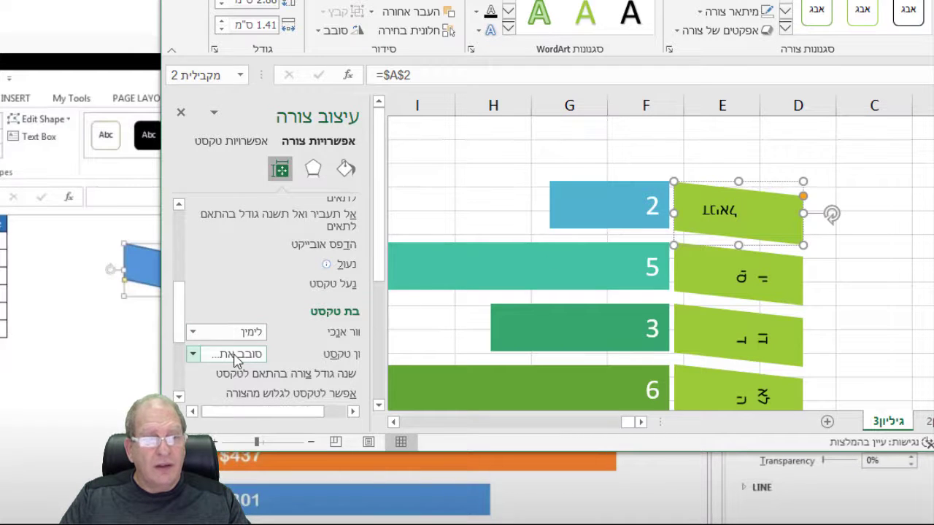
{"action": "left_click", "coordinate": [237, 354]}
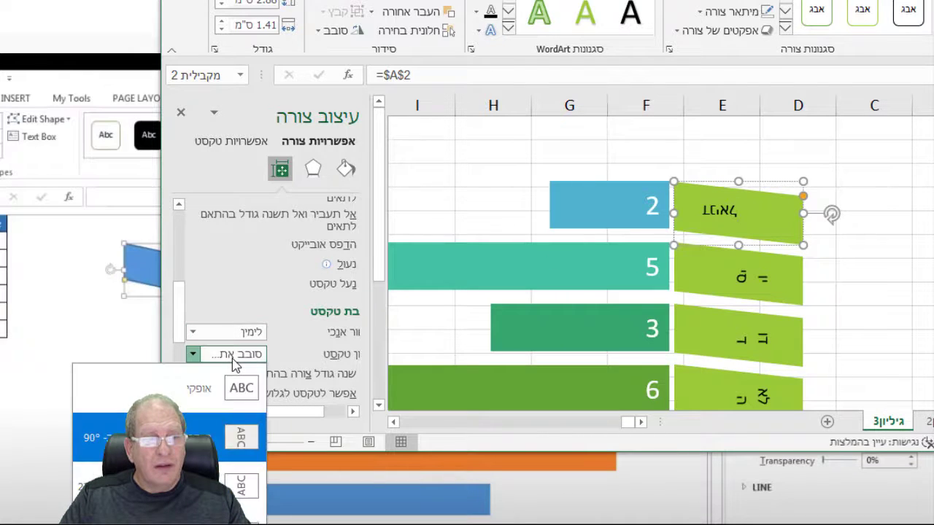
{"action": "left_click", "coordinate": [232, 487]}
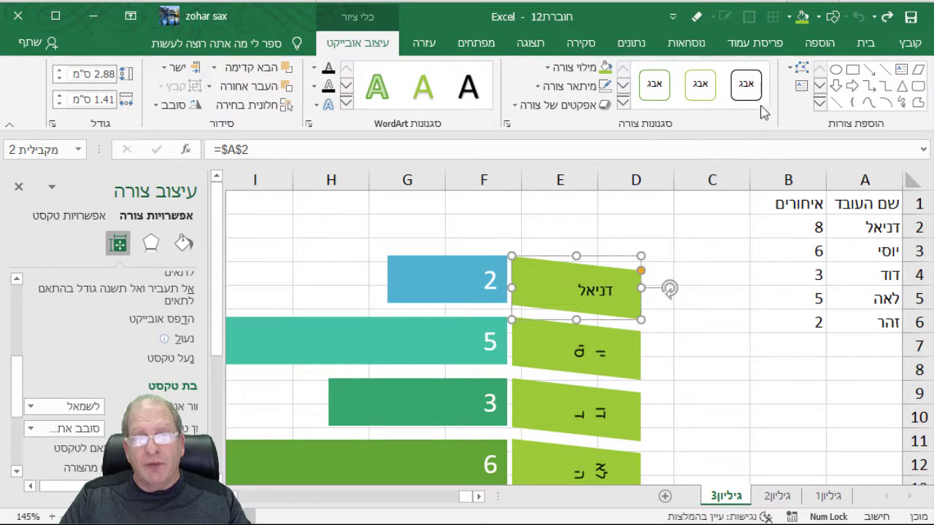
Step: Copy the topmost panel's formatting onto the other four panels with the Format Painter
{"action": "left_click", "coordinate": [865, 42]}
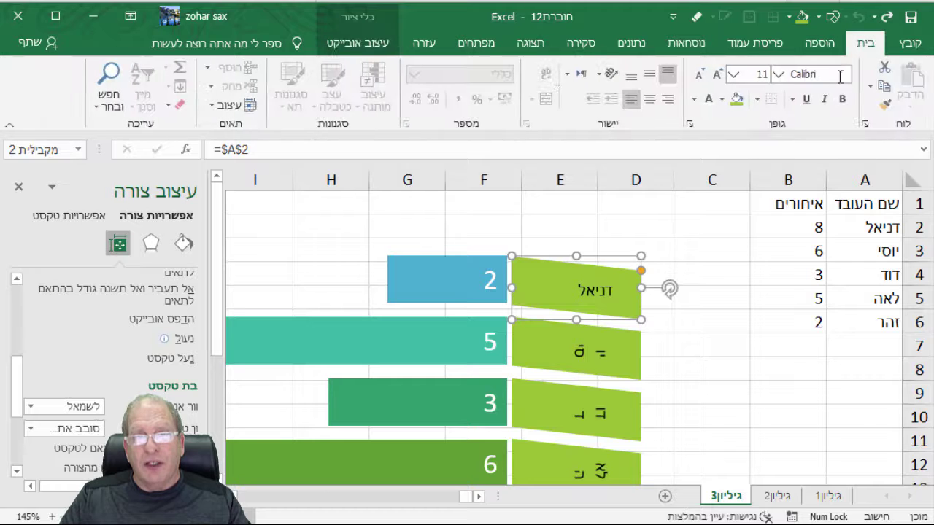
{"action": "double_click", "coordinate": [884, 104]}
{"action": "left_click", "coordinate": [552, 341]}
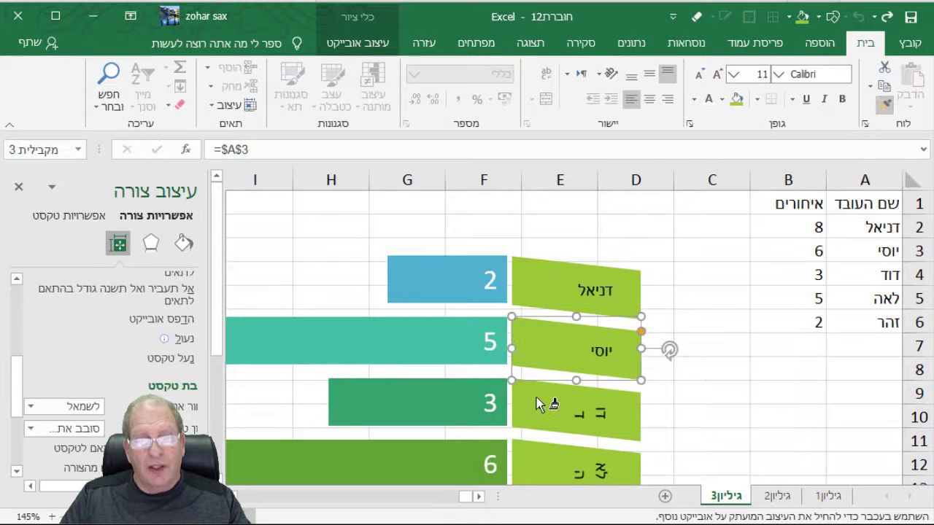
{"action": "left_click", "coordinate": [540, 401]}
{"action": "scroll", "coordinate": [557, 381], "scroll_direction": "down", "scroll_amount": 2}
{"action": "left_click", "coordinate": [550, 321]}
{"action": "left_click", "coordinate": [543, 394]}
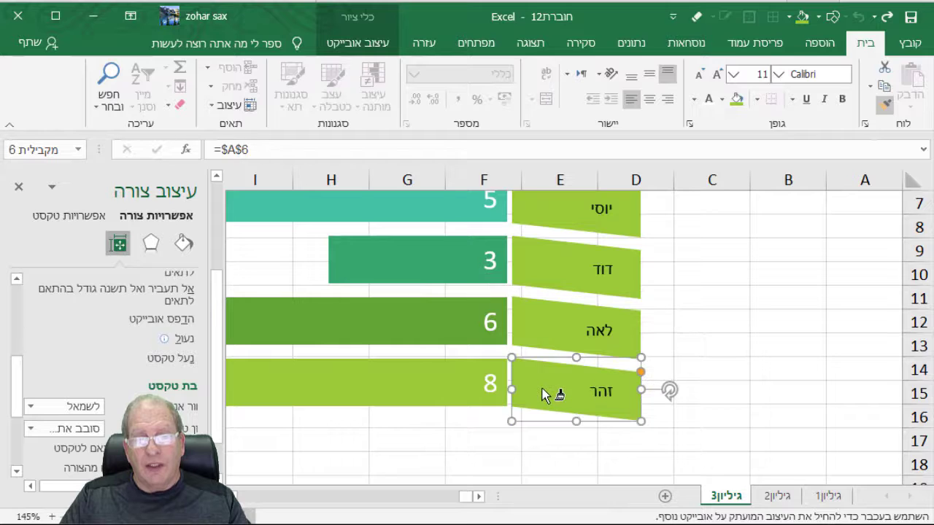
{"action": "key", "text": "Escape"}
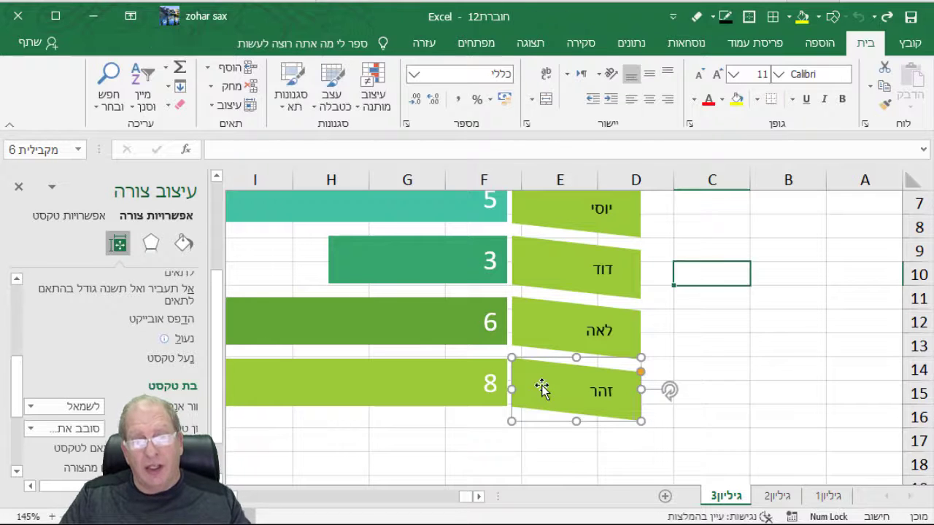
Step: Fill the topmost panel with the blue theme colour and the second panel with teal, matching their adjacent bars
{"action": "scroll", "coordinate": [542, 386], "scroll_direction": "up", "scroll_amount": 2}
{"action": "left_click", "coordinate": [518, 283]}
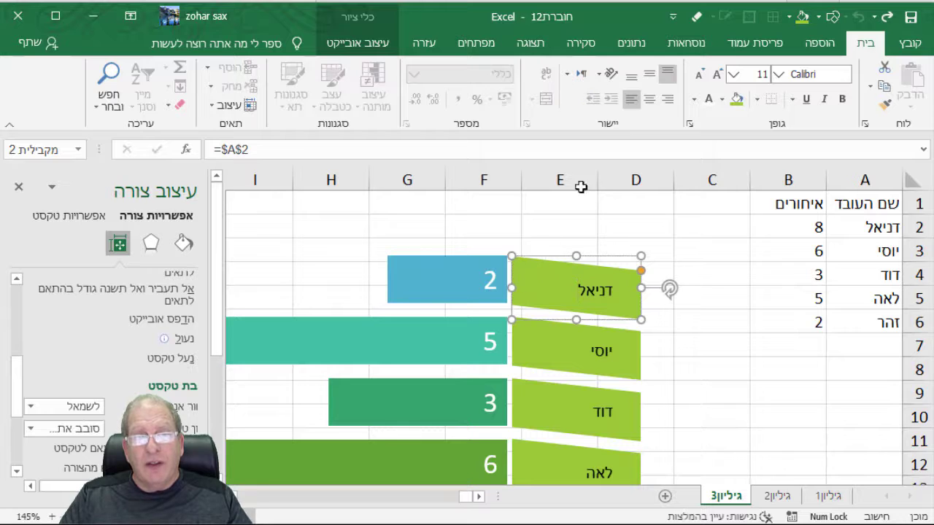
{"action": "left_click", "coordinate": [722, 101]}
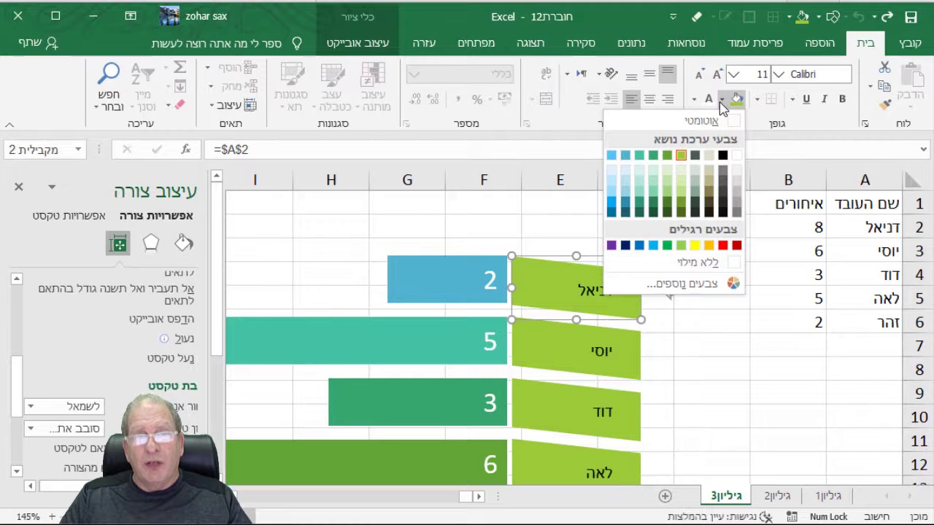
{"action": "left_click", "coordinate": [625, 155]}
{"action": "left_click", "coordinate": [537, 350]}
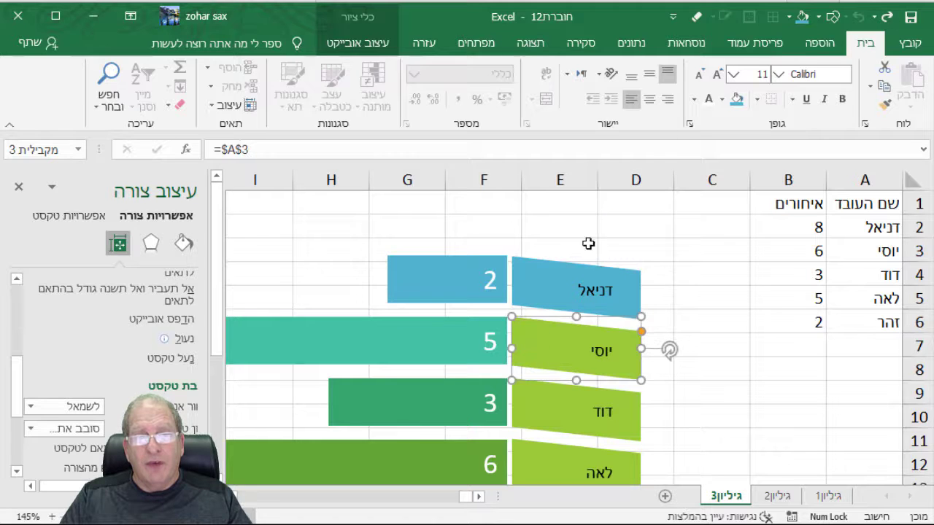
{"action": "left_click", "coordinate": [721, 101]}
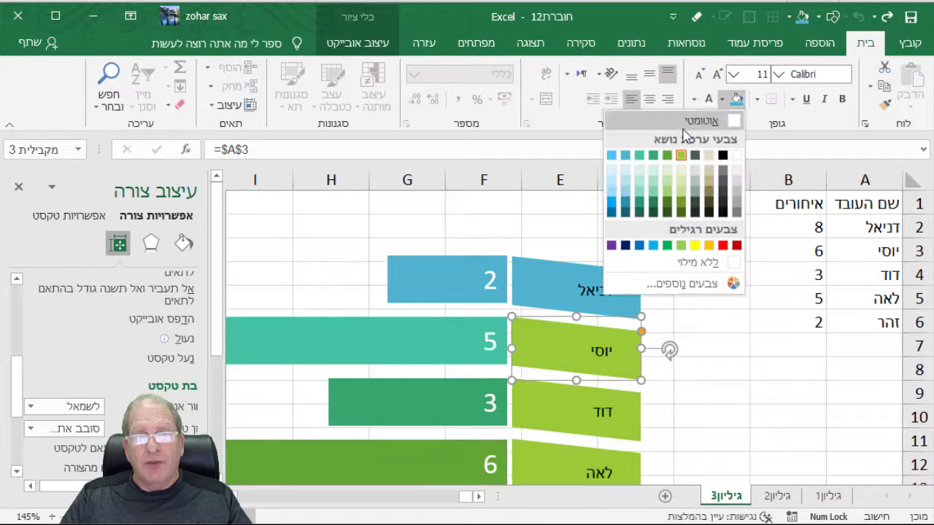
{"action": "left_click", "coordinate": [639, 156]}
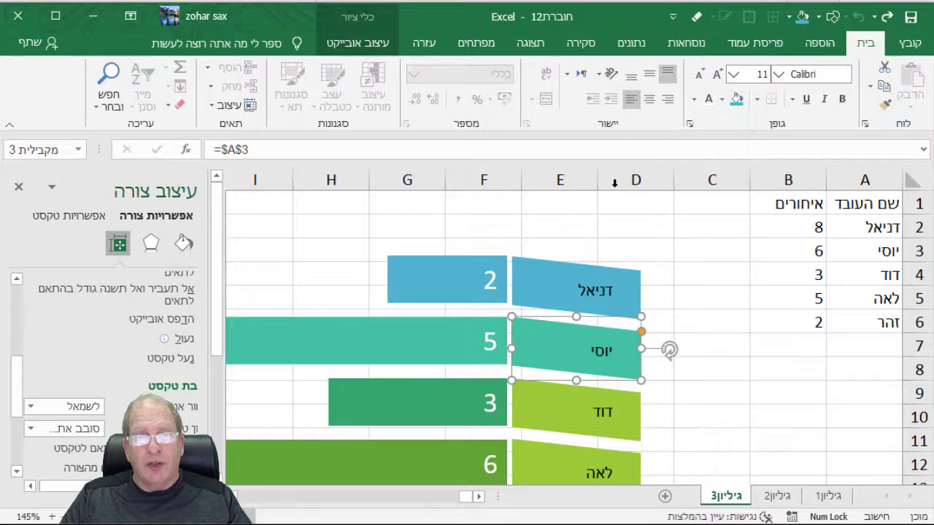
Step: Fill the third panel with the medium green theme colour and the fourth with the darker leaf green, matching their bars
{"action": "left_click", "coordinate": [542, 412]}
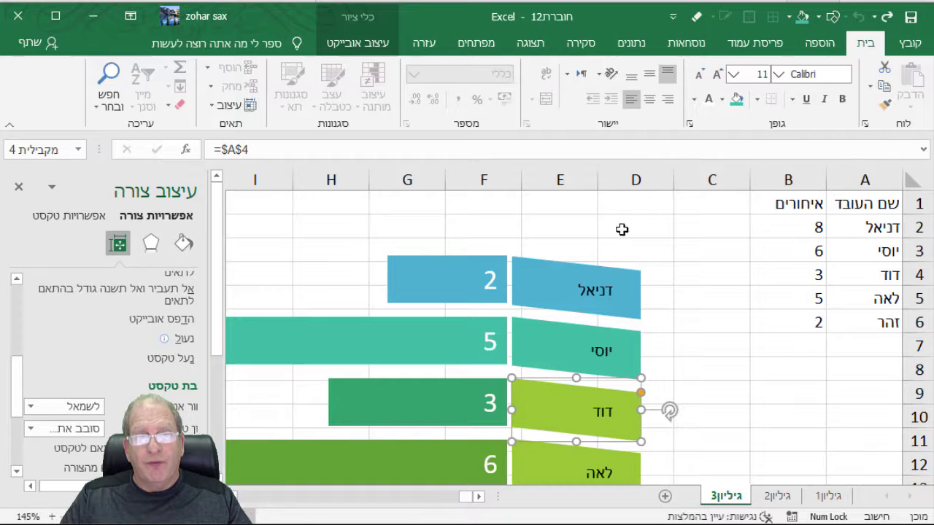
{"action": "left_click", "coordinate": [722, 101]}
{"action": "left_click", "coordinate": [654, 156]}
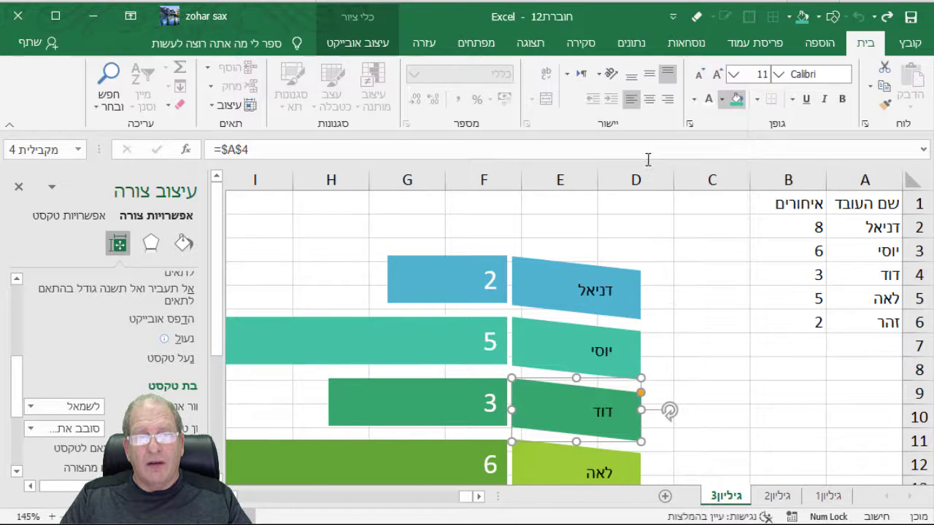
{"action": "scroll", "coordinate": [558, 286], "scroll_direction": "down", "scroll_amount": 2}
{"action": "left_click", "coordinate": [527, 323]}
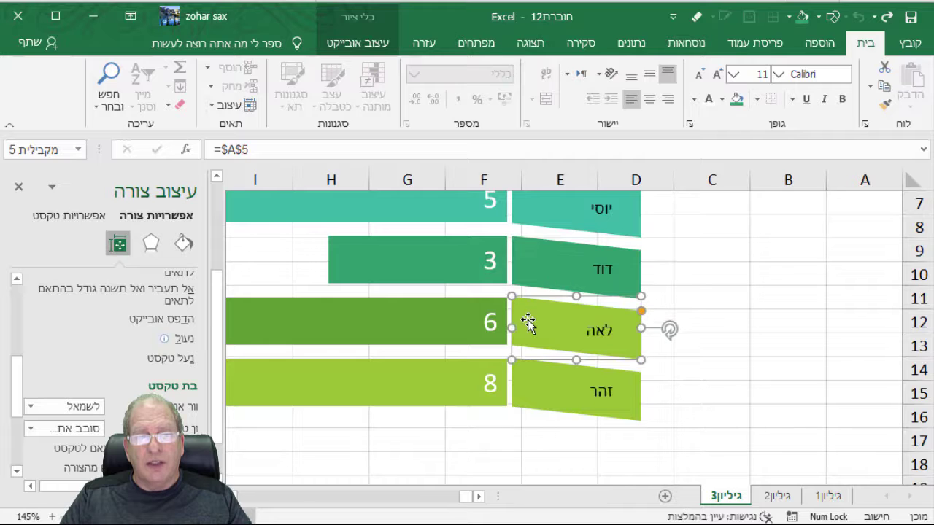
{"action": "left_click", "coordinate": [722, 101]}
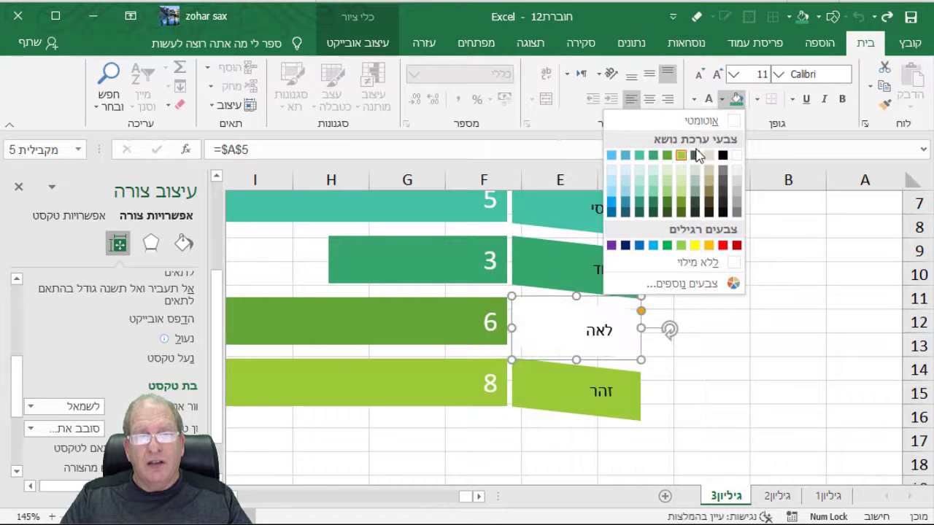
{"action": "left_click", "coordinate": [671, 157]}
{"action": "left_click", "coordinate": [716, 292]}
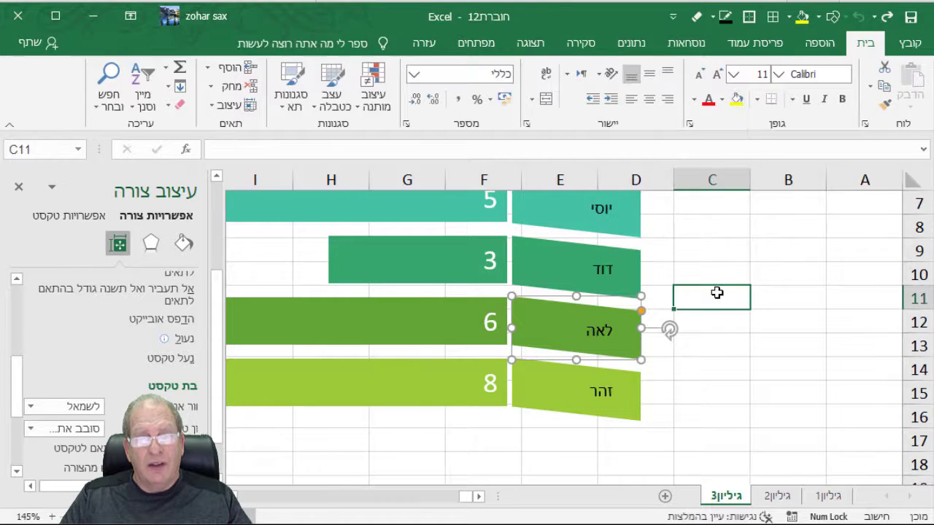
{"action": "scroll", "coordinate": [718, 291], "scroll_direction": "up", "scroll_amount": 2}
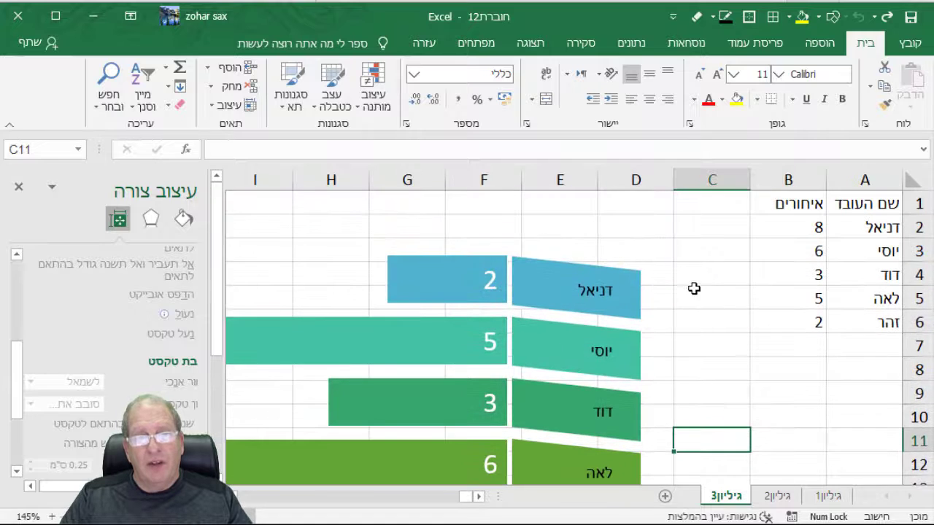
Step: Set the names on all five slanted panels to a larger white font and close the shape formatting pane
{"action": "left_click", "coordinate": [633, 309]}
{"action": "left_click", "coordinate": [604, 370], "text": "ctrl"}
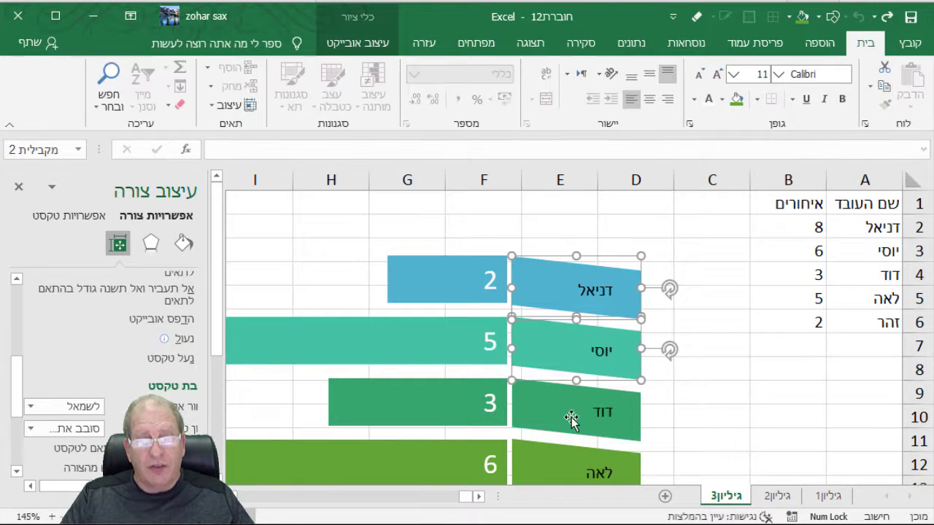
{"action": "left_click", "coordinate": [570, 417], "text": "ctrl"}
{"action": "scroll", "coordinate": [583, 409], "scroll_direction": "down", "scroll_amount": 2}
{"action": "left_click", "coordinate": [568, 329], "text": "ctrl"}
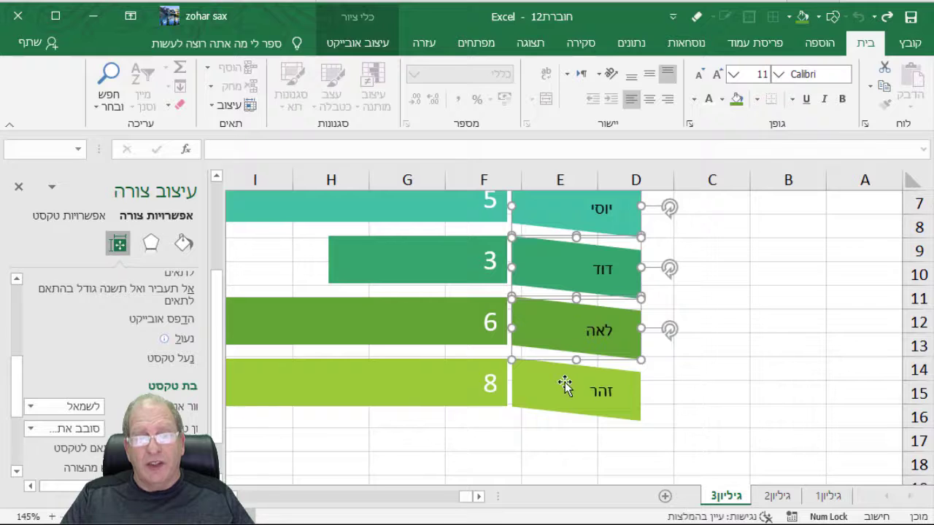
{"action": "left_click", "coordinate": [561, 385], "text": "ctrl"}
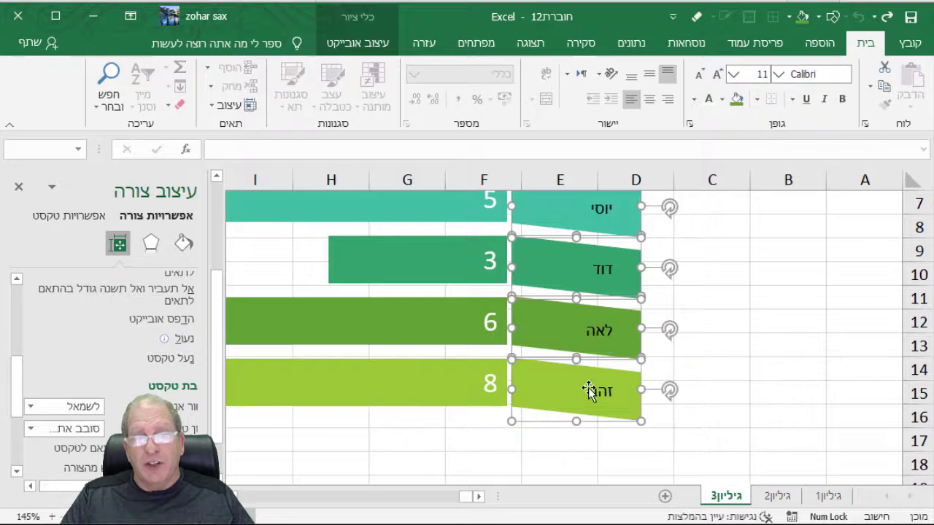
{"action": "left_click", "coordinate": [708, 99]}
{"action": "left_click", "coordinate": [716, 74]}
{"action": "left_click", "coordinate": [790, 290]}
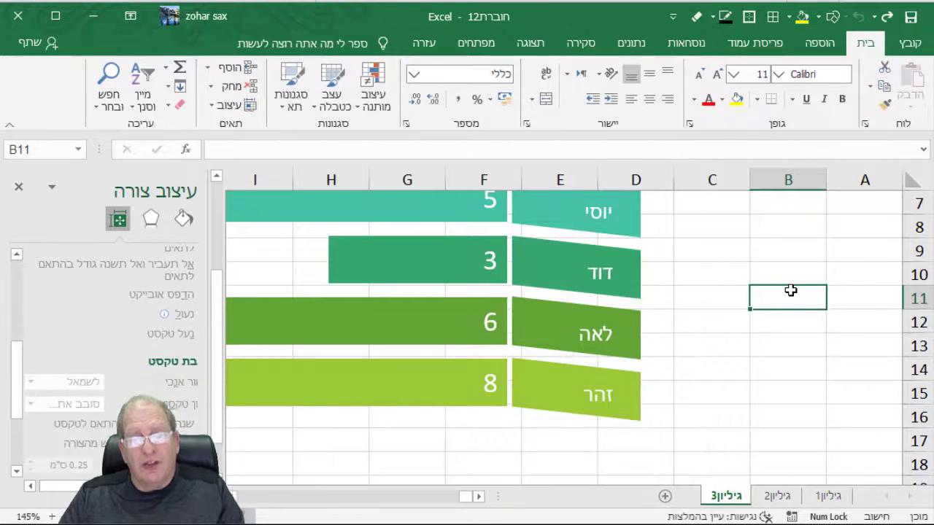
{"action": "left_click", "coordinate": [16, 186]}
Step: Replace the employee name in A4 with a different name and set the lateness value in B4 to 12
{"action": "scroll", "coordinate": [606, 355], "scroll_direction": "down", "scroll_amount": 3, "text": "ctrl"}
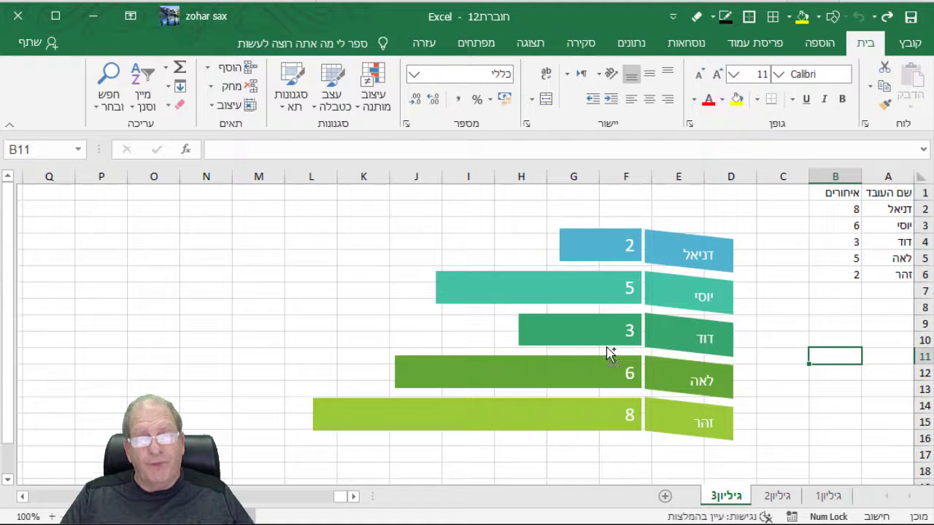
{"action": "scroll", "coordinate": [606, 354], "scroll_direction": "down", "scroll_amount": 1}
{"action": "left_click", "coordinate": [844, 370]}
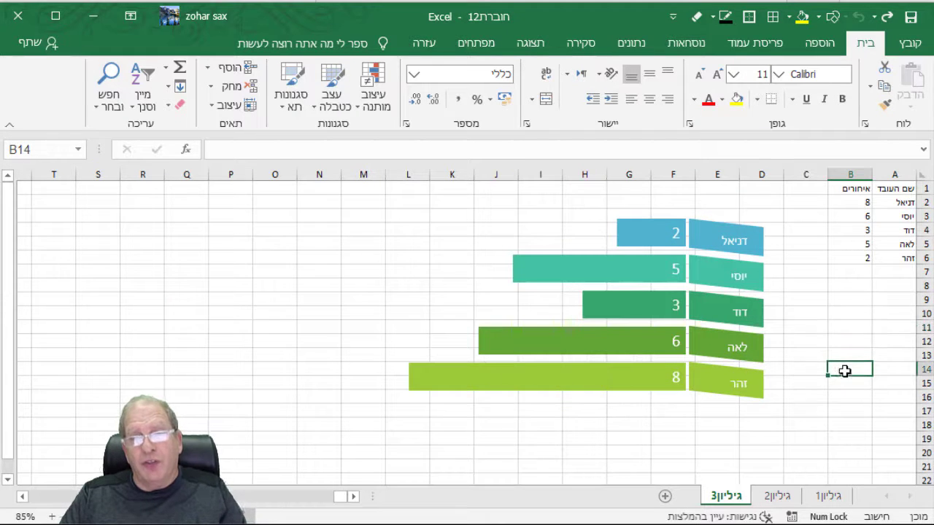
{"action": "left_click", "coordinate": [894, 230]}
{"action": "type", "text": "ש"}
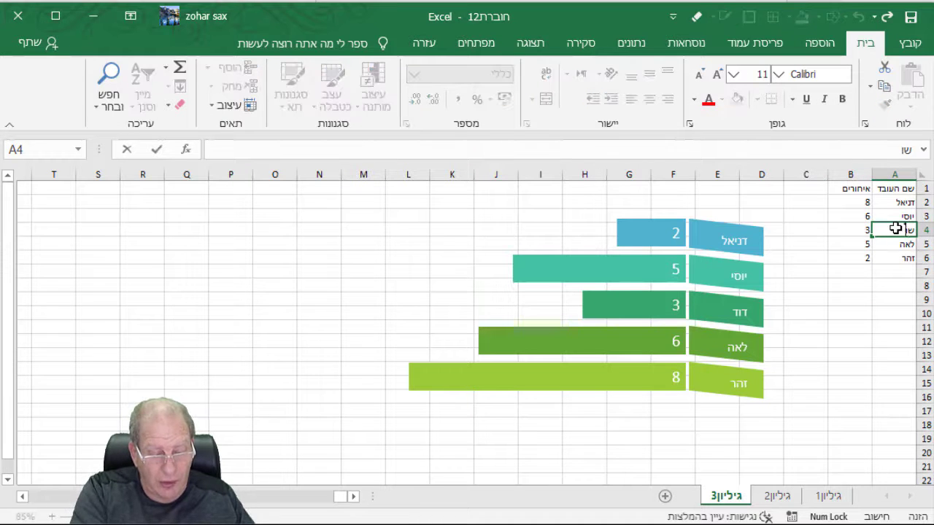
{"action": "type", "text": "ולה"}
{"action": "key", "text": "Return"}
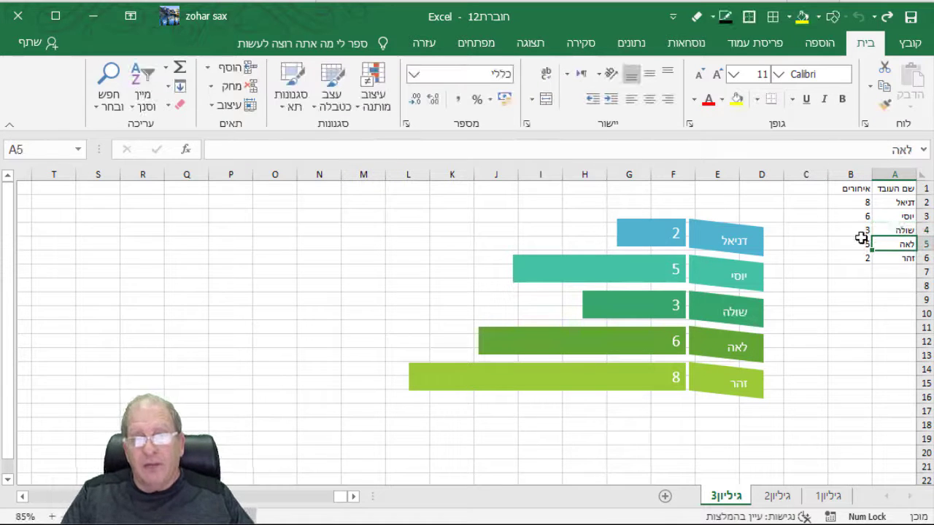
{"action": "left_click", "coordinate": [859, 226]}
{"action": "type", "text": "12"}
{"action": "key", "text": "Return"}
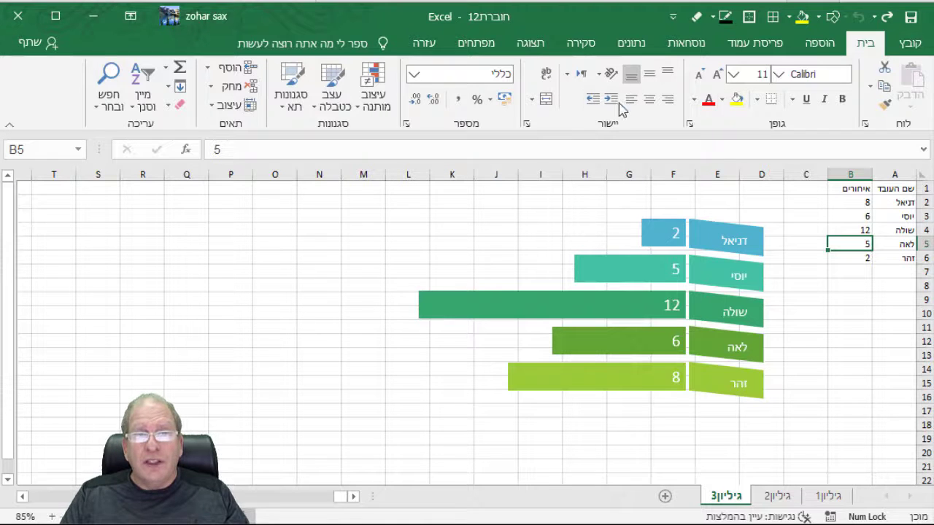
Step: Draw a tall, narrow vertical cylinder over column K, about 9.65 cm high and 0.56 cm wide
{"action": "left_click", "coordinate": [820, 44]}
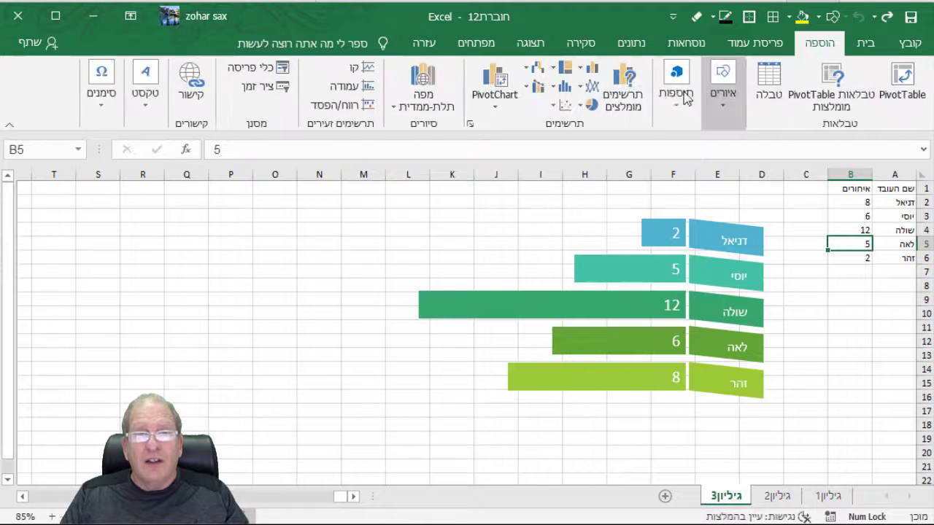
{"action": "left_click", "coordinate": [722, 86]}
{"action": "left_click", "coordinate": [678, 161]}
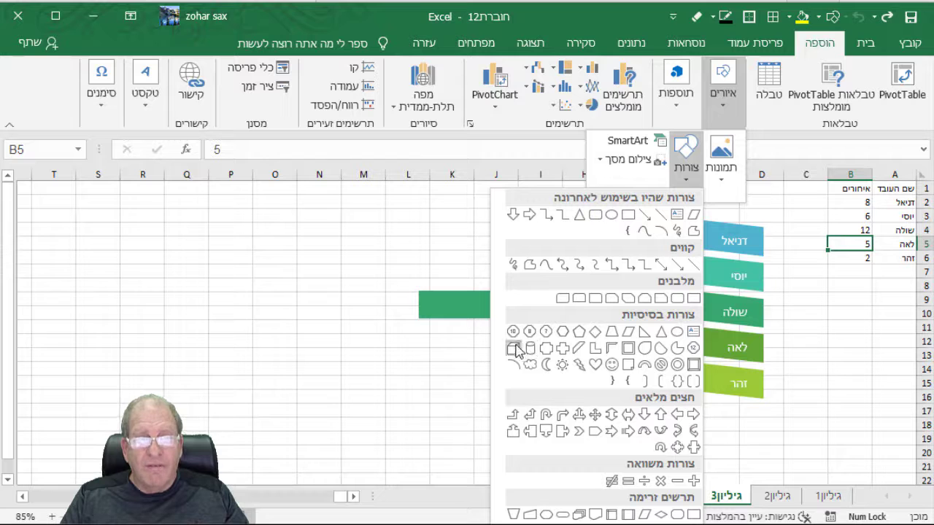
{"action": "left_click", "coordinate": [530, 348]}
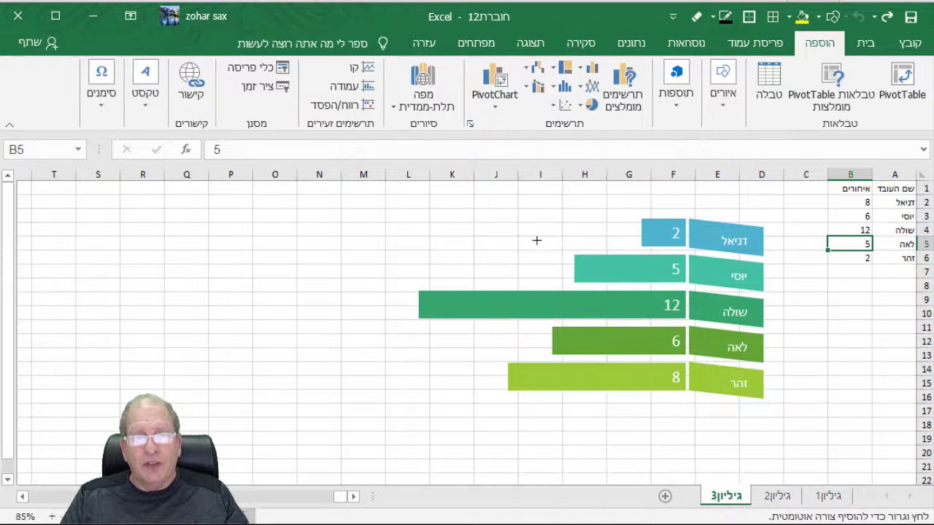
{"action": "left_click_drag", "start_coordinate": [452, 218], "coordinate": [467, 470]}
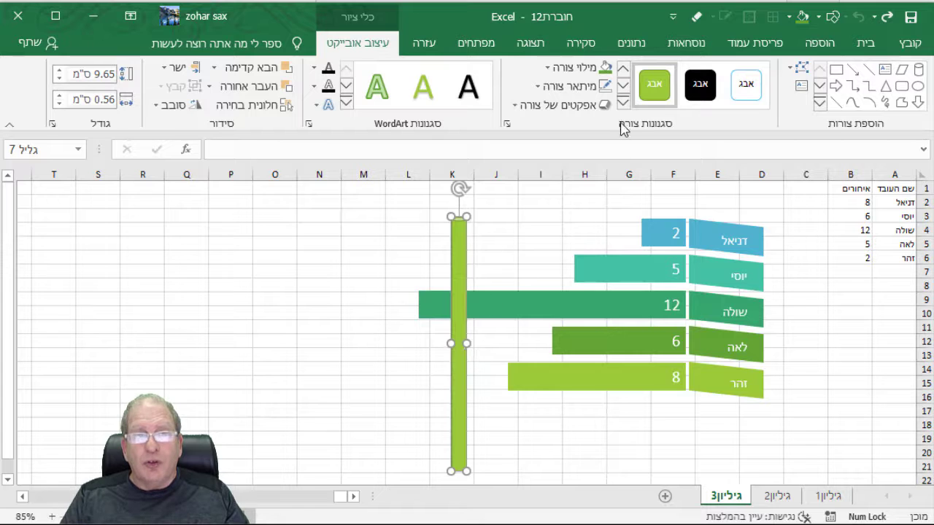
Step: Fill the cylinder with a dark-variation green gradient that is darkest at its middle
{"action": "left_click", "coordinate": [584, 73]}
{"action": "mouse_move", "coordinate": [553, 302]}
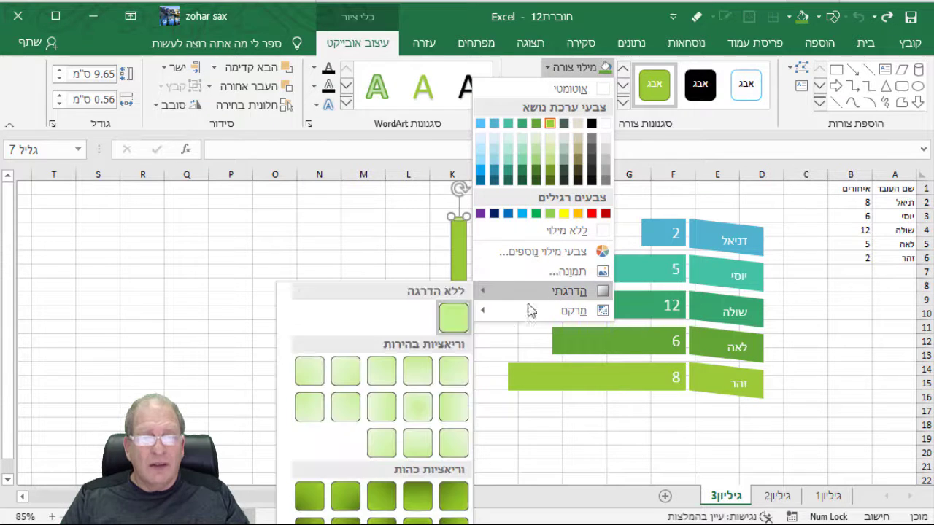
{"action": "left_click", "coordinate": [417, 519]}
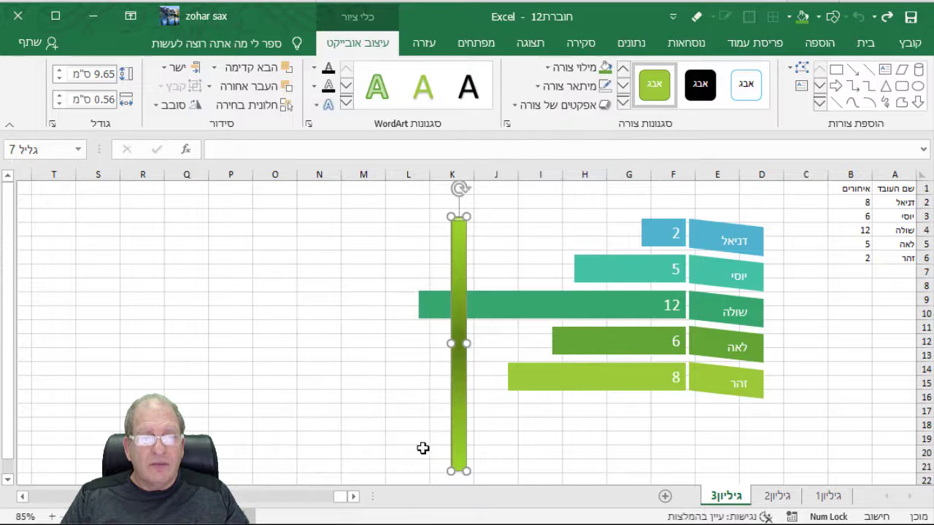
Step: Place the cylinder as a pole where the bars meet the name panels and send it behind them
{"action": "left_click_drag", "start_coordinate": [464, 311], "coordinate": [694, 303]}
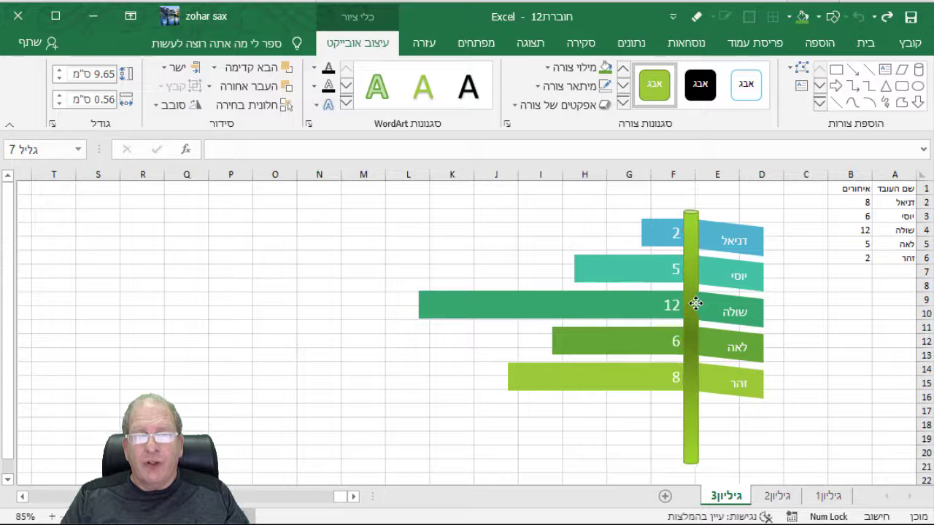
{"action": "right_click", "coordinate": [694, 304]}
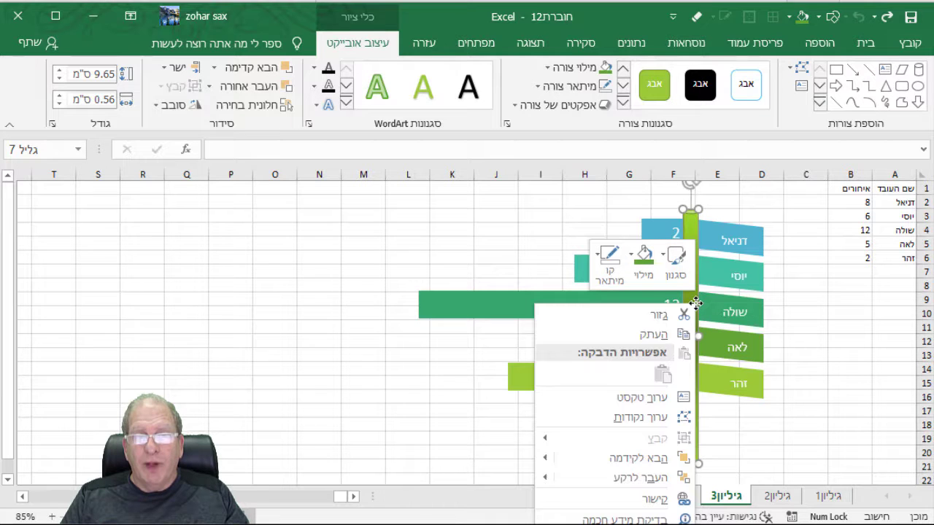
{"action": "left_click", "coordinate": [638, 477]}
{"action": "left_click", "coordinate": [299, 354]}
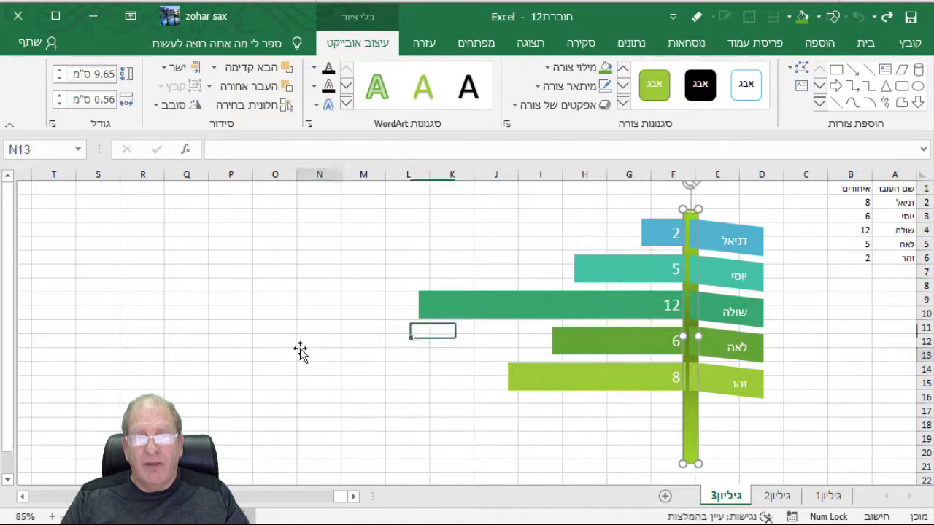
{"action": "left_click", "coordinate": [691, 452]}
{"action": "left_click_drag", "start_coordinate": [690, 448], "coordinate": [686, 438]}
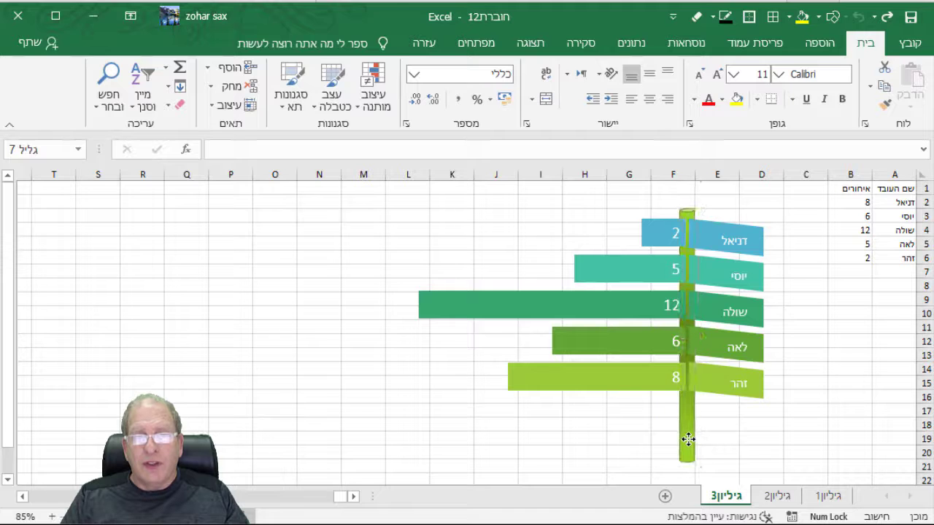
Step: Change the pole's shape to a cube, resize it to about 9.49 × 0.72 cm and align it behind the bar-panel joint
{"action": "left_click", "coordinate": [800, 68]}
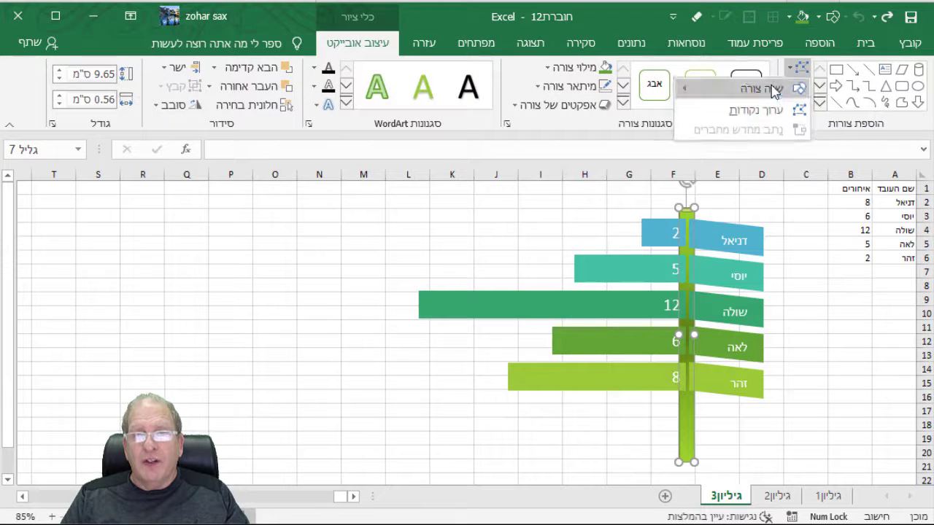
{"action": "mouse_move", "coordinate": [771, 89]}
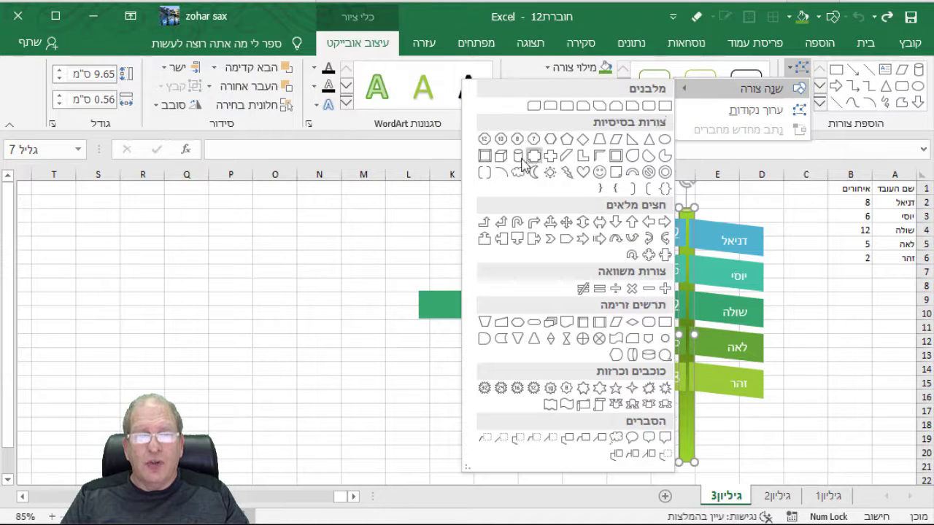
{"action": "left_click", "coordinate": [499, 157]}
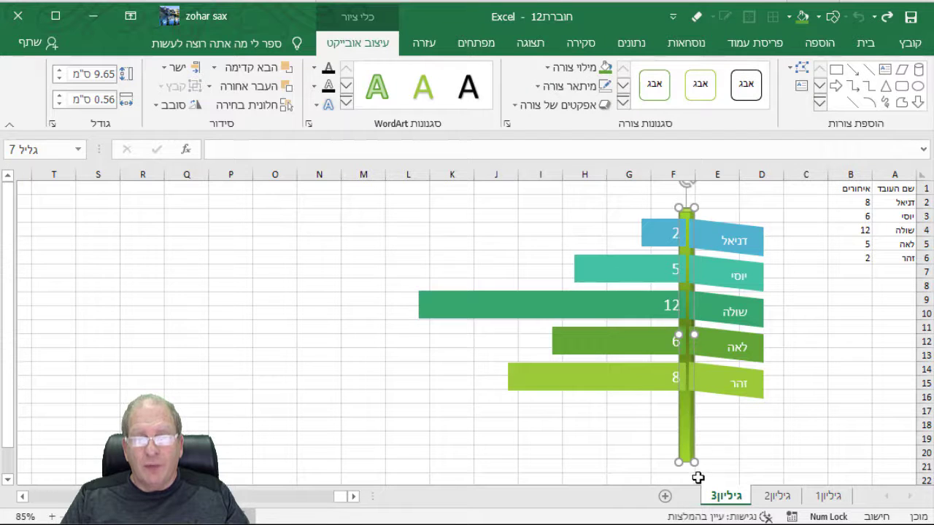
{"action": "left_click_drag", "start_coordinate": [682, 438], "coordinate": [694, 454]}
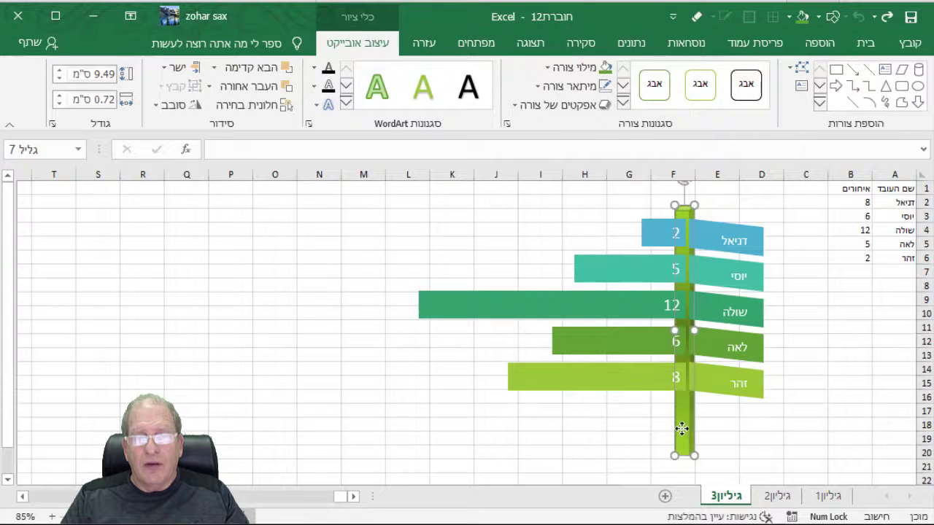
{"action": "left_click", "coordinate": [292, 301]}
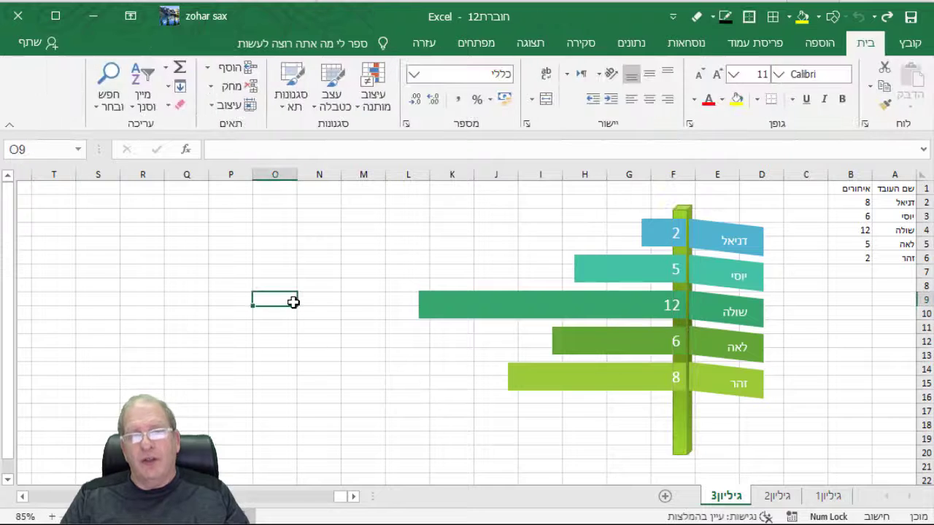